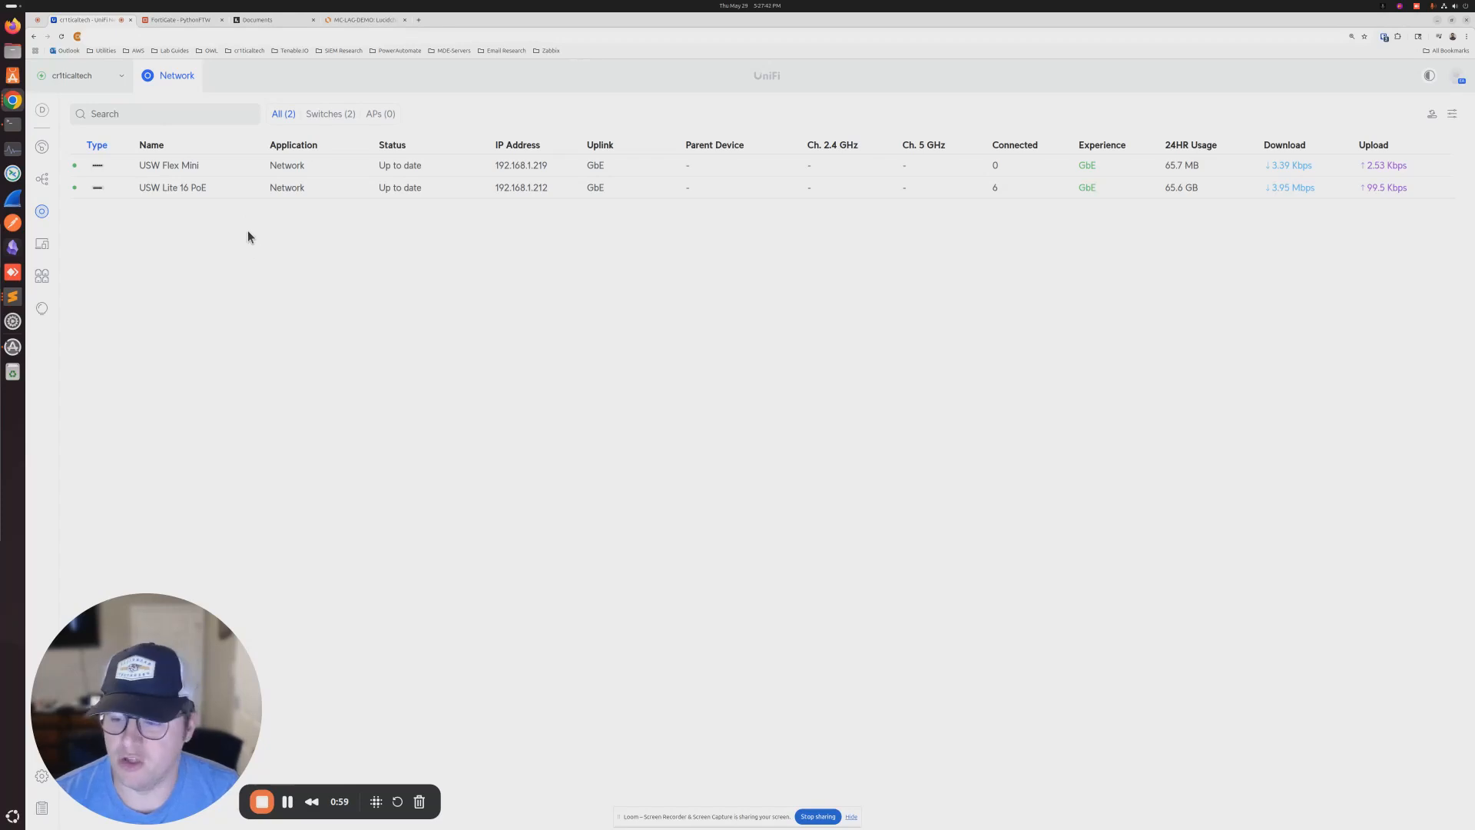
Open the settings of port 9 in the port manager of the USW Lite 16 PoE switch.
{"action": "left_click", "coordinate": [238, 194]}
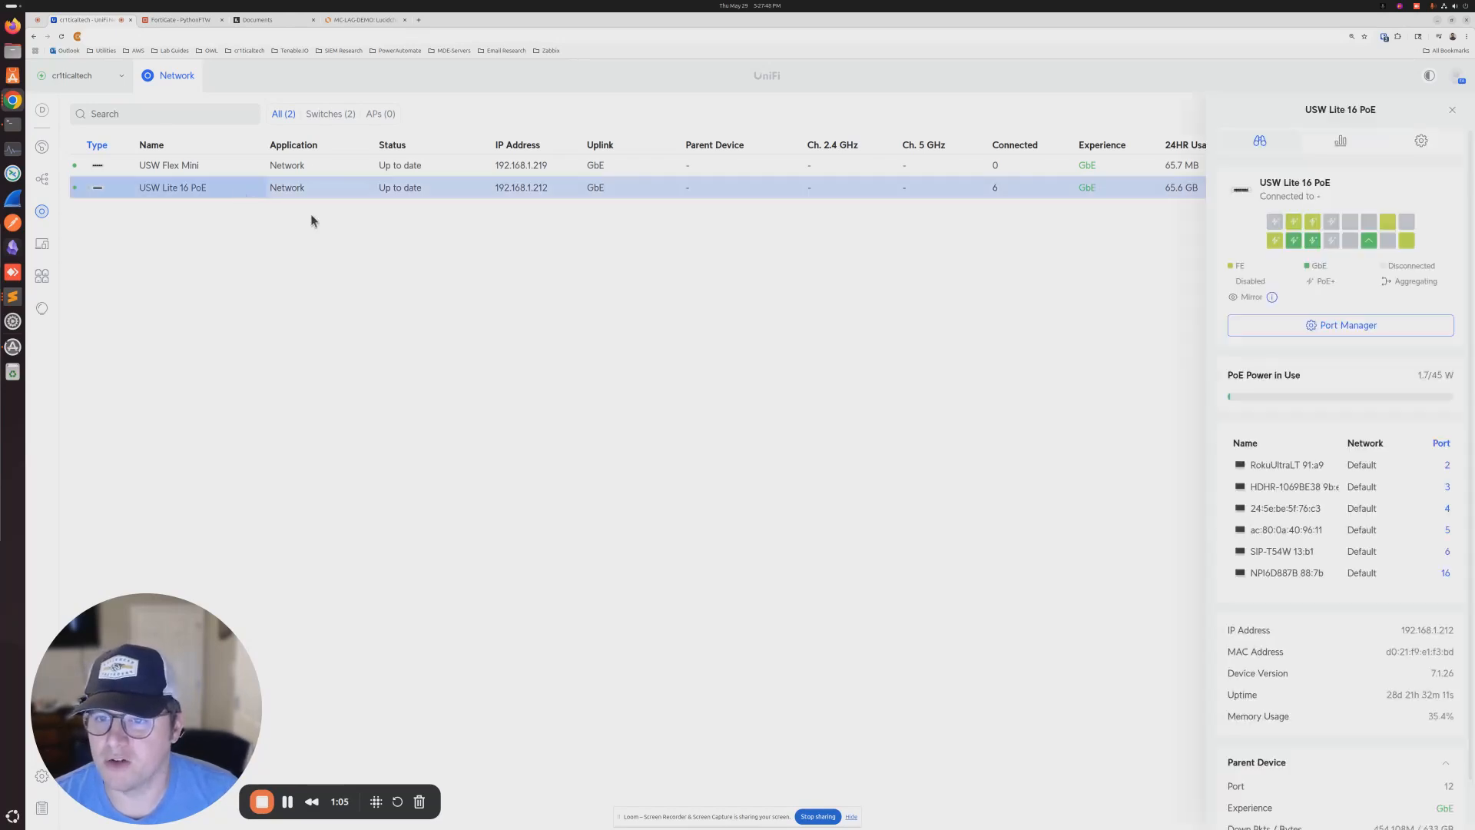
{"action": "left_click", "coordinate": [1378, 324]}
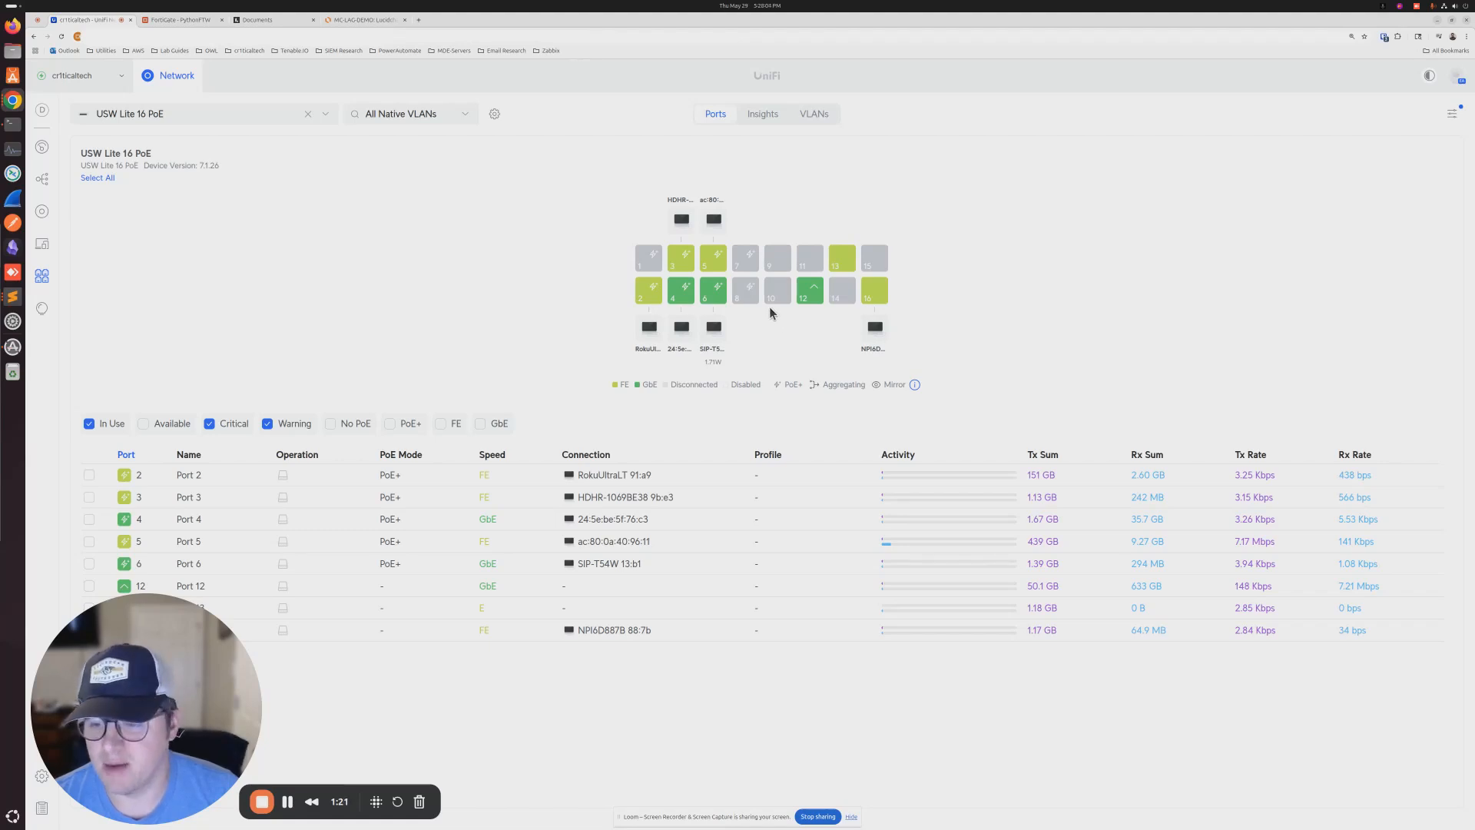
{"action": "left_click", "coordinate": [778, 262]}
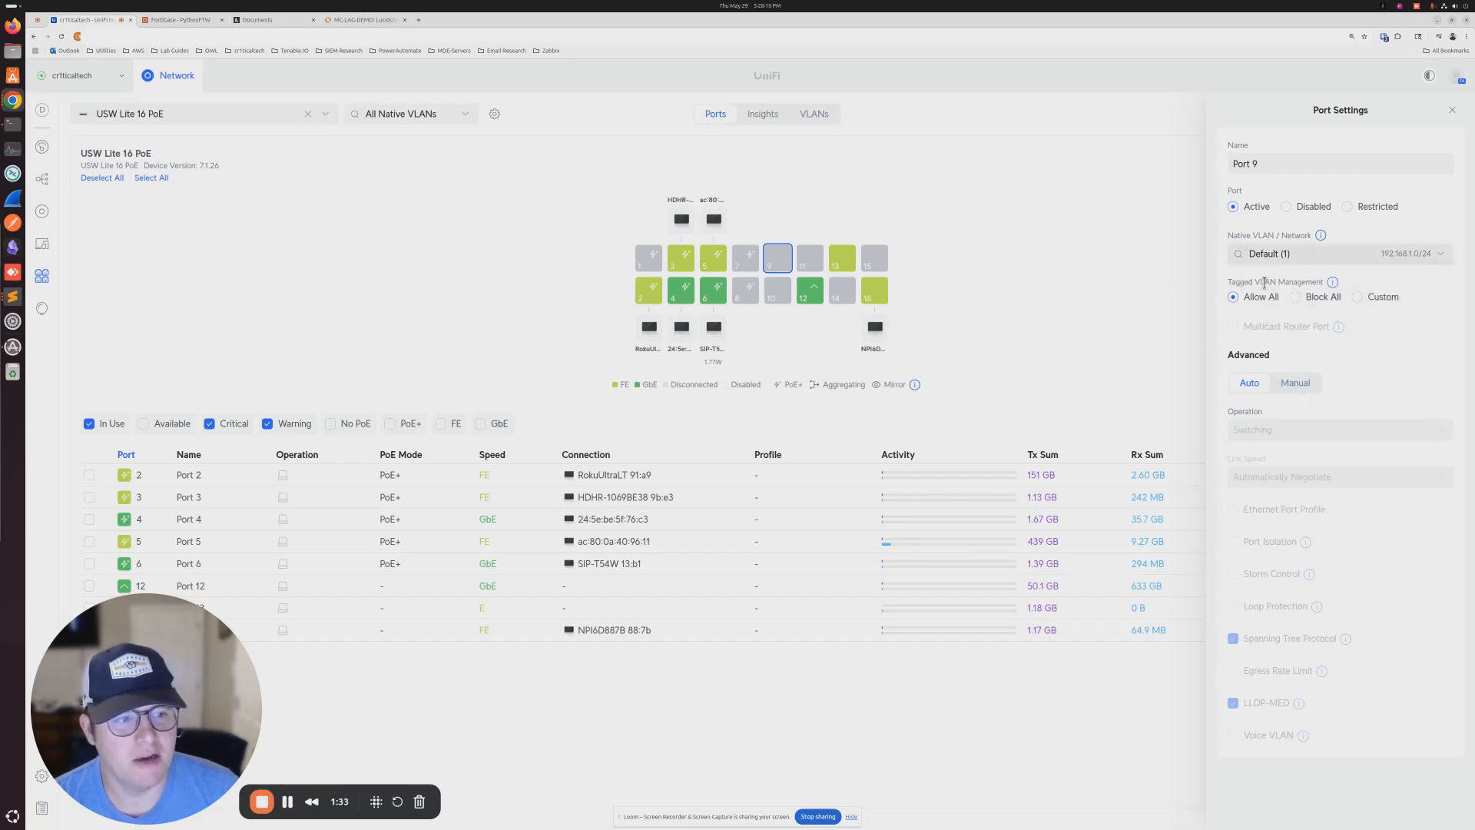
Configure port 9 manually with the Aggregating operation, pairing it with port 10, and apply the changes.
{"action": "left_click_drag", "start_coordinate": [1230, 355], "coordinate": [1282, 358]}
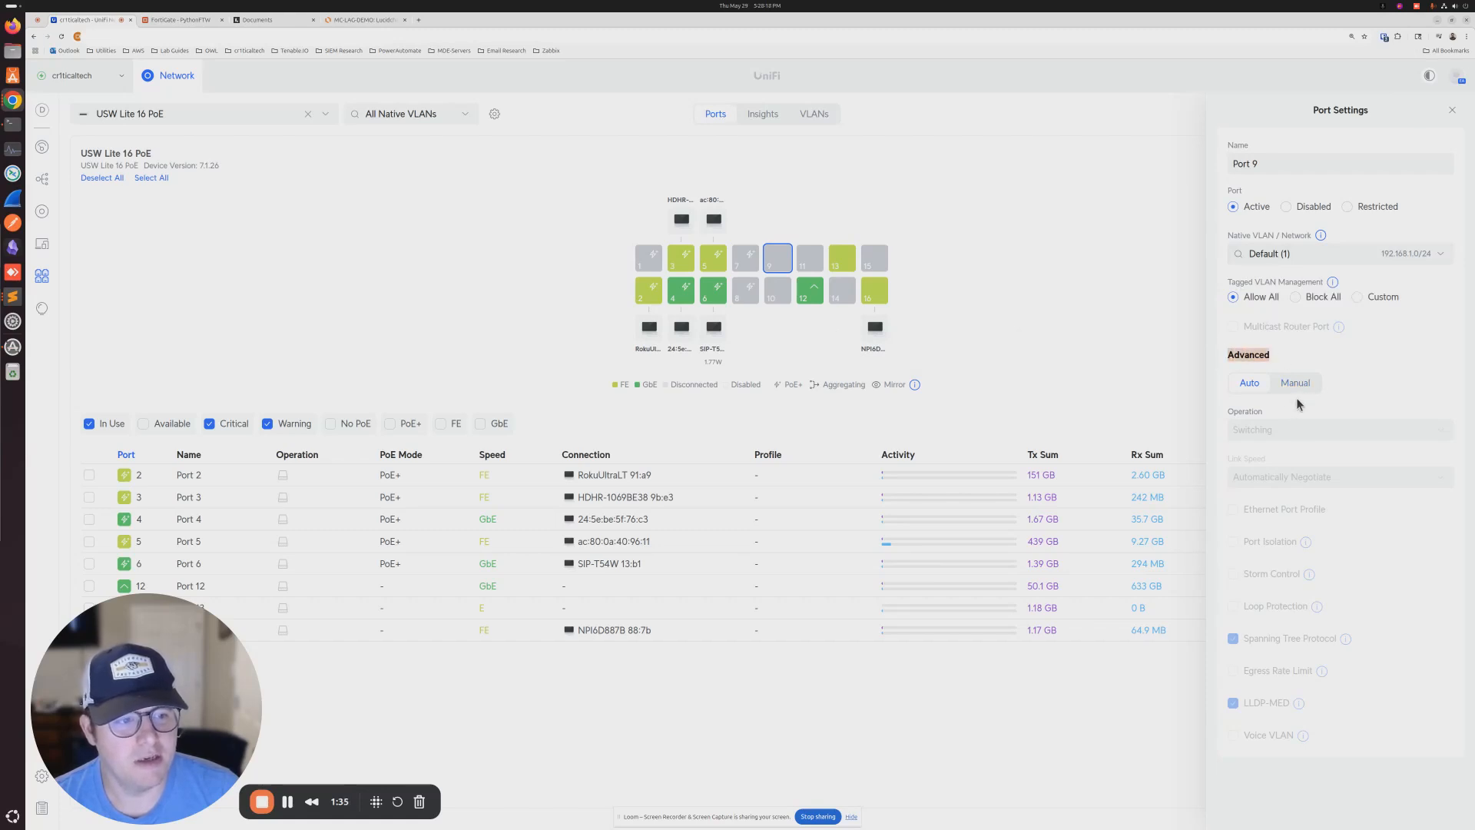
{"action": "left_click", "coordinate": [1296, 384]}
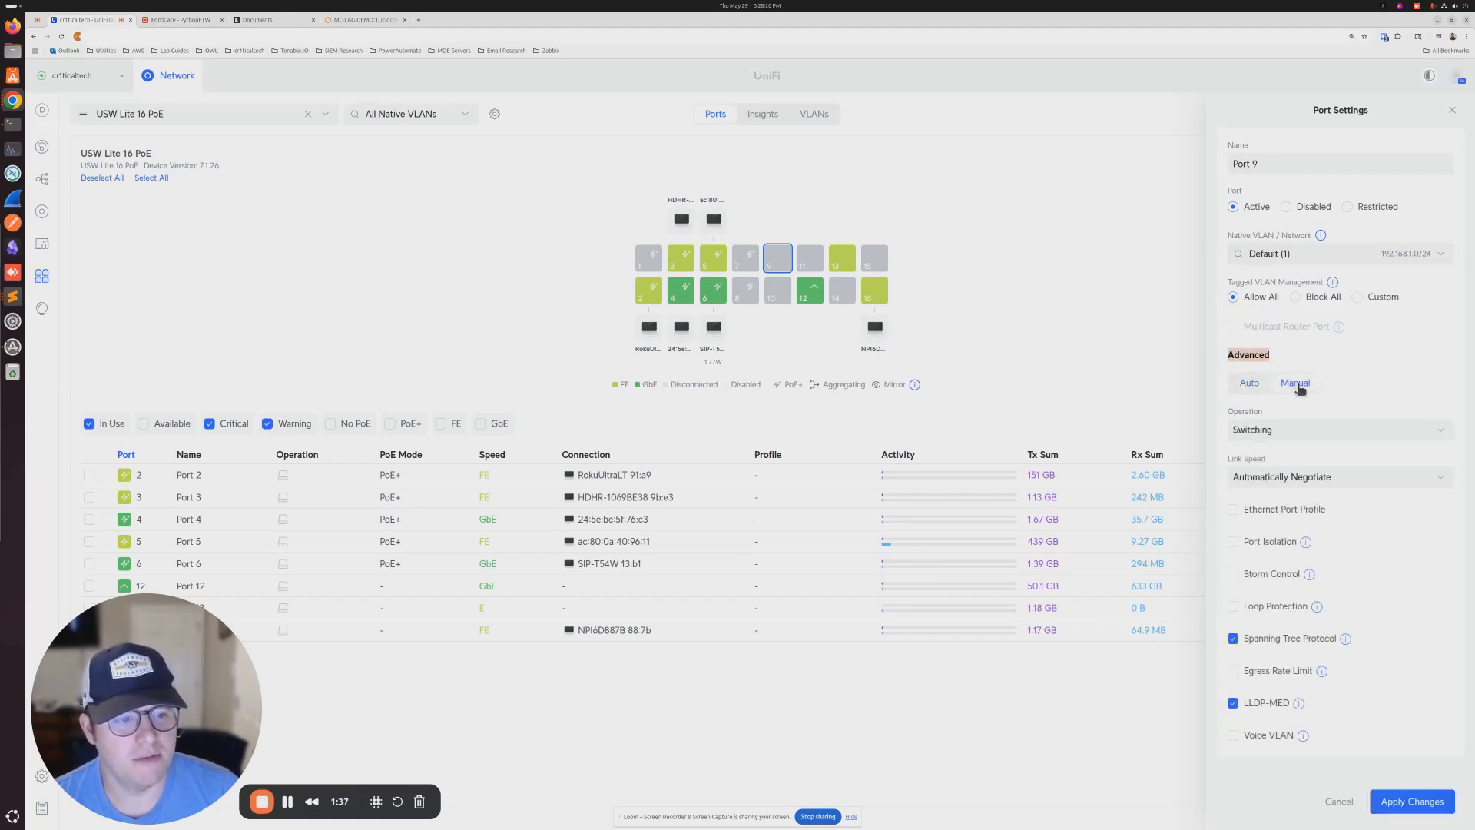
{"action": "left_click", "coordinate": [1230, 429]}
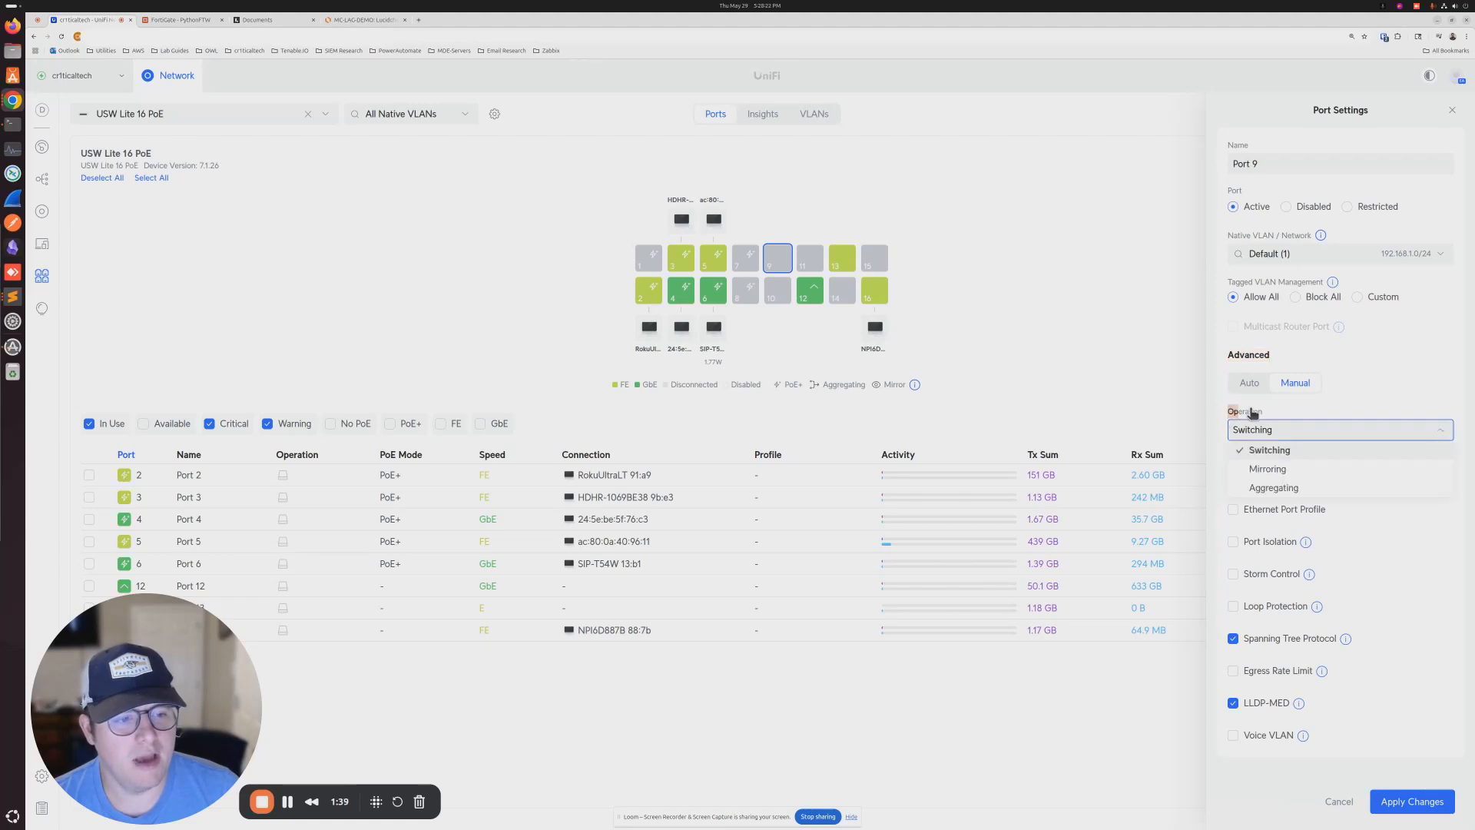
{"action": "left_click", "coordinate": [1272, 490]}
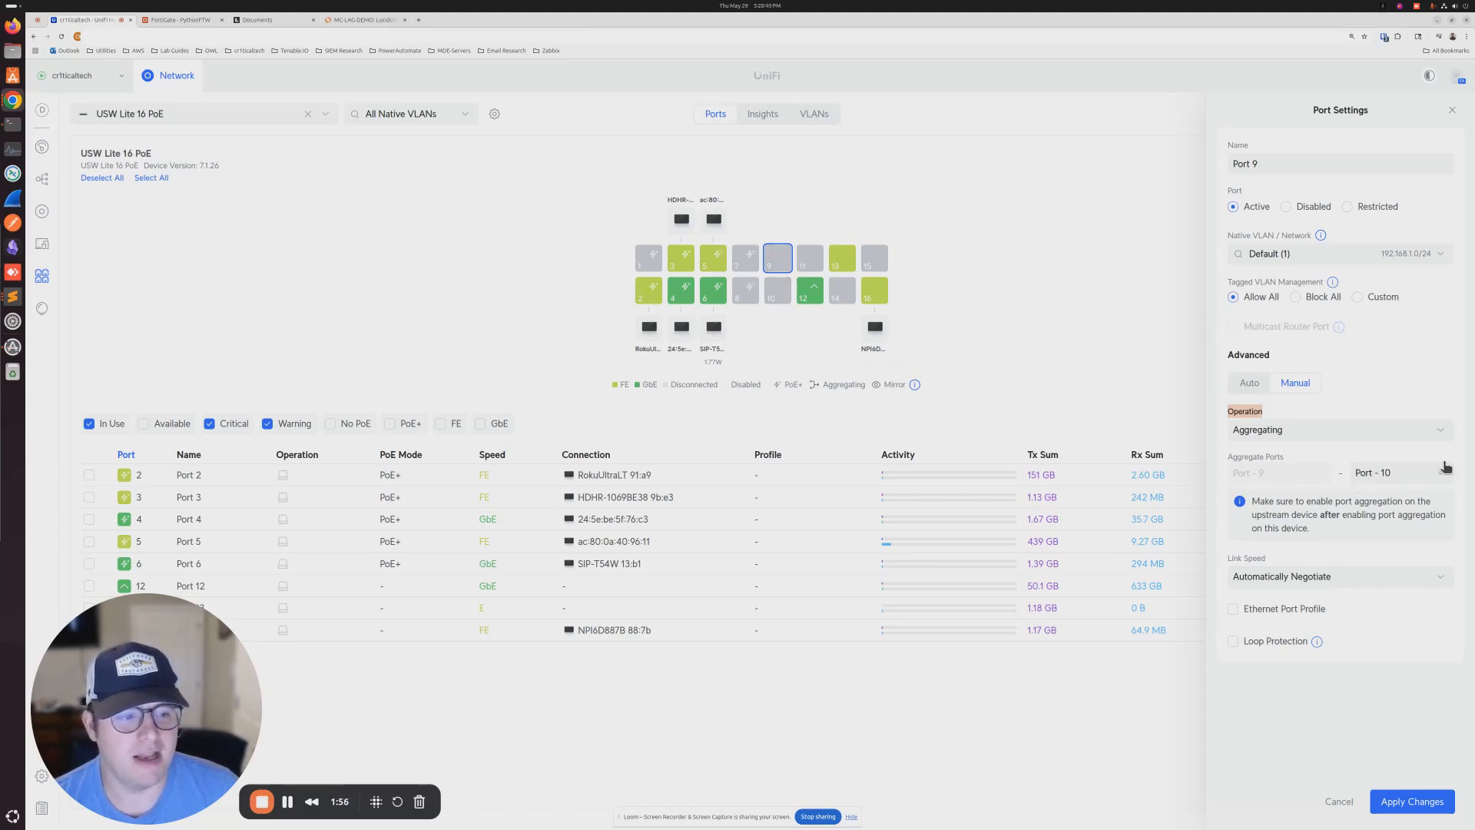
{"action": "left_click", "coordinate": [1407, 476]}
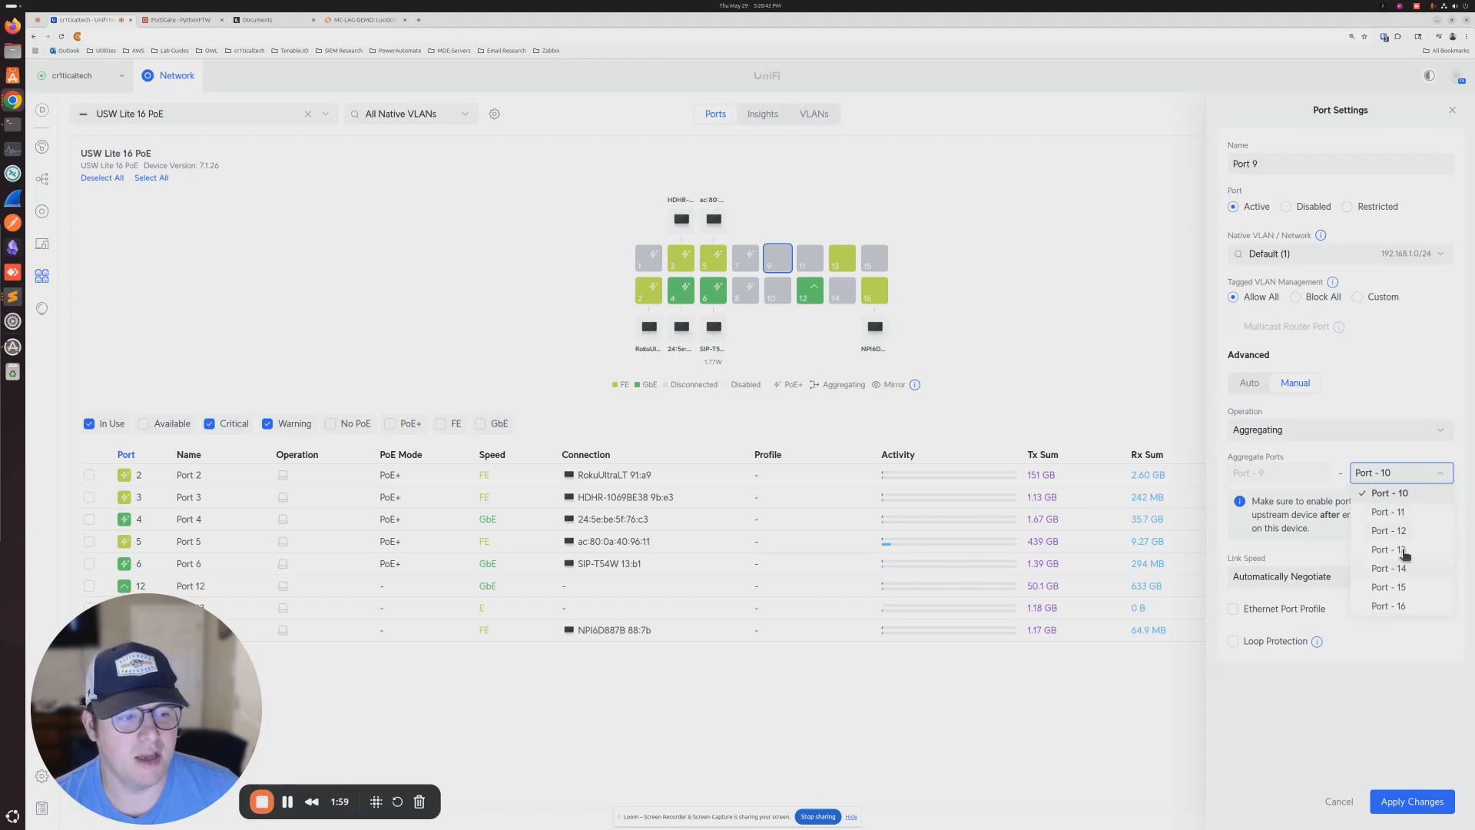
{"action": "left_click", "coordinate": [1383, 471]}
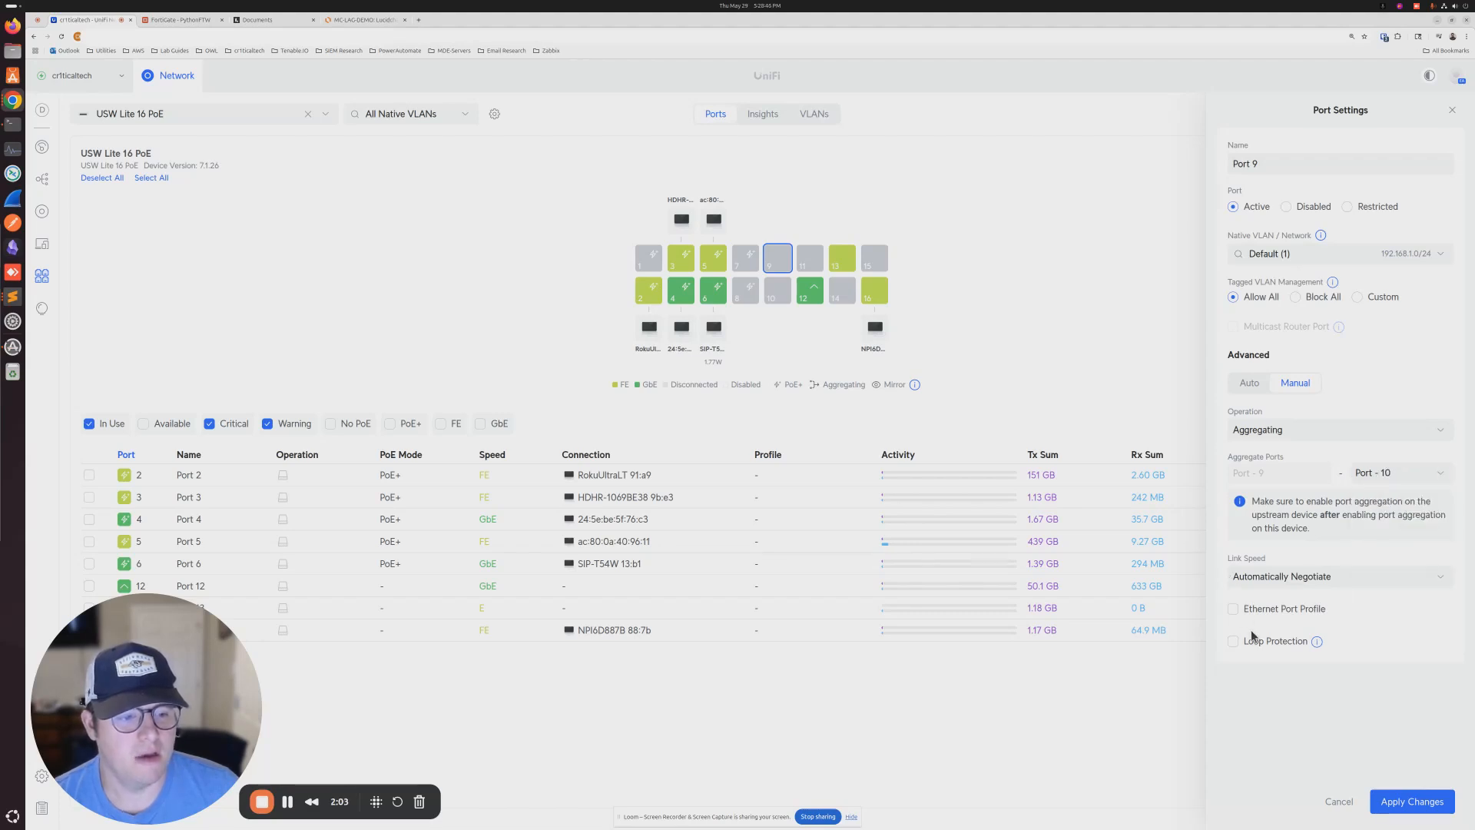
{"action": "left_click", "coordinate": [1426, 803]}
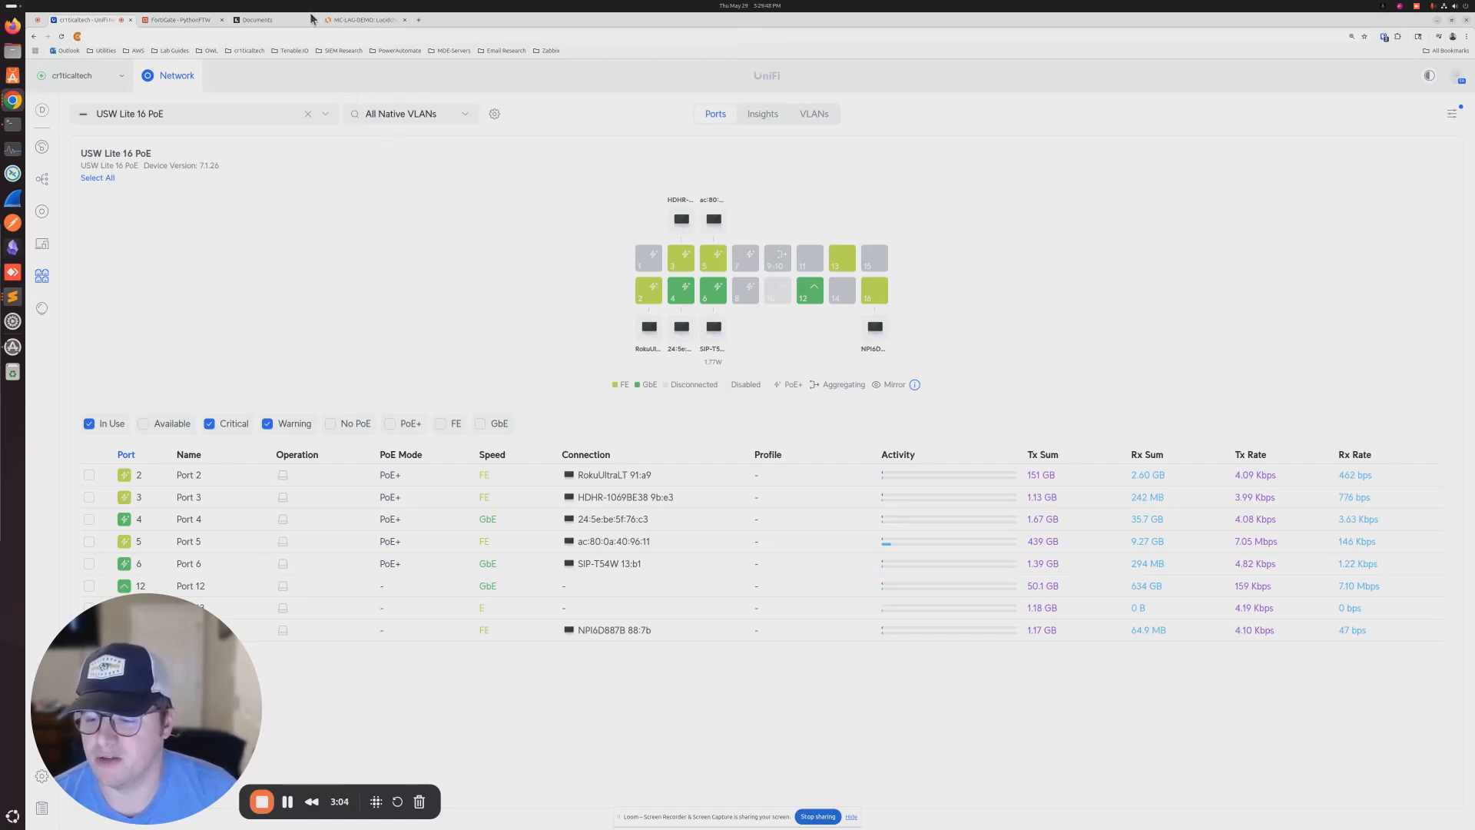
Switch to the FortiGate and start a new interface named UNIFI-LAG-DEMO.
{"action": "left_click", "coordinate": [184, 23]}
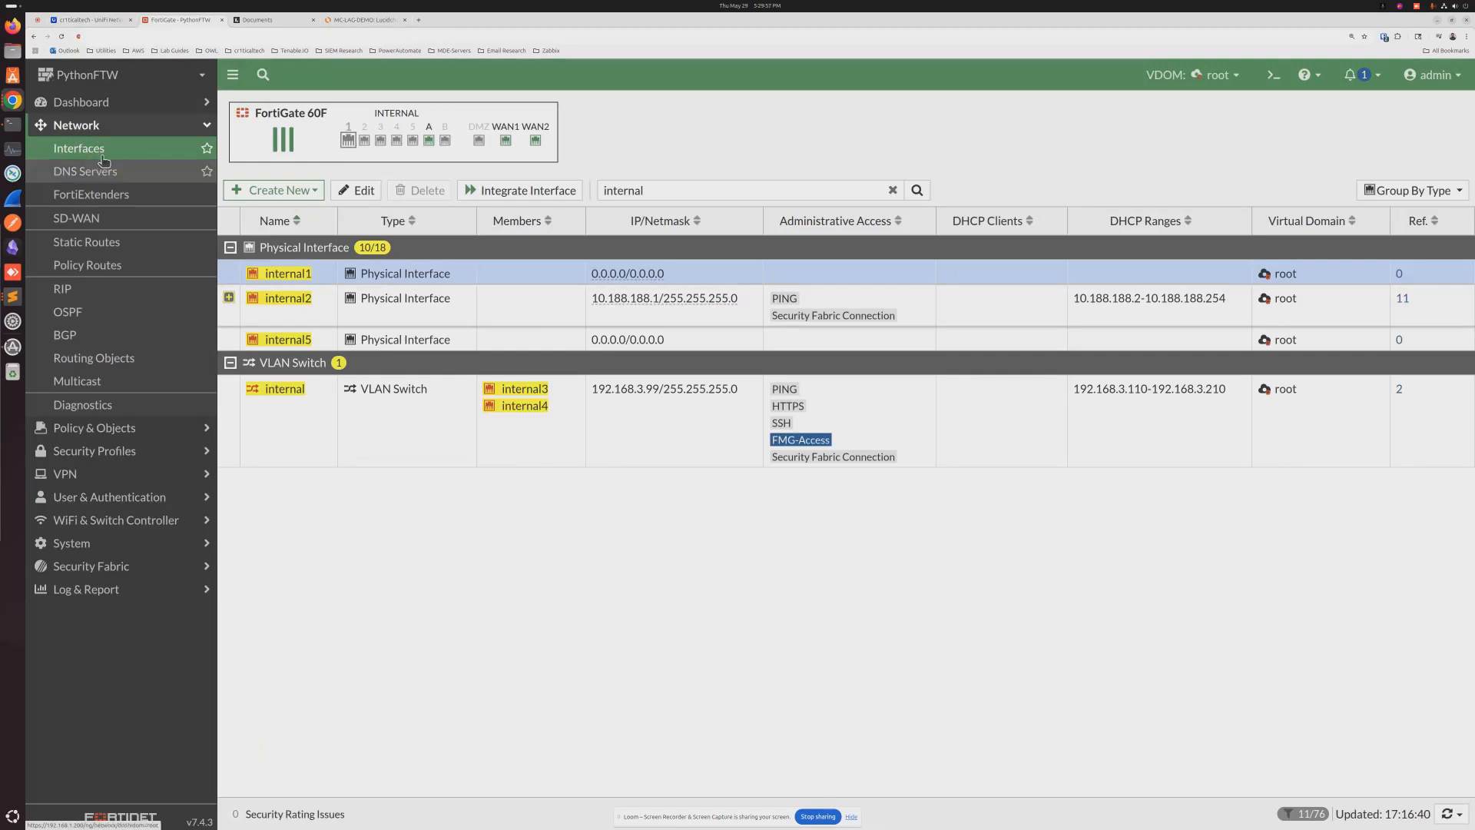
{"action": "left_click", "coordinate": [692, 338]}
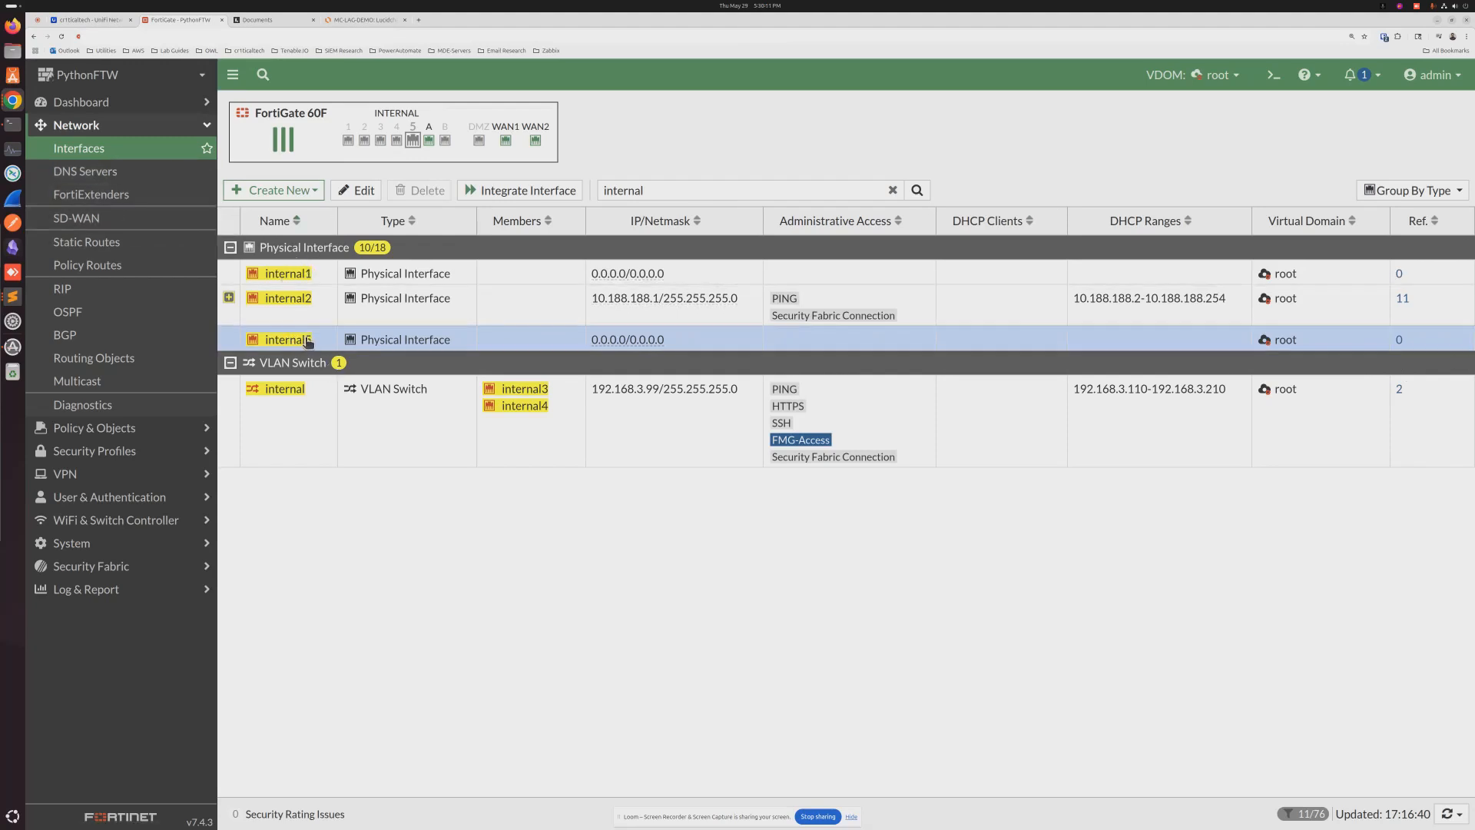
{"action": "mouse_move", "coordinate": [309, 342]}
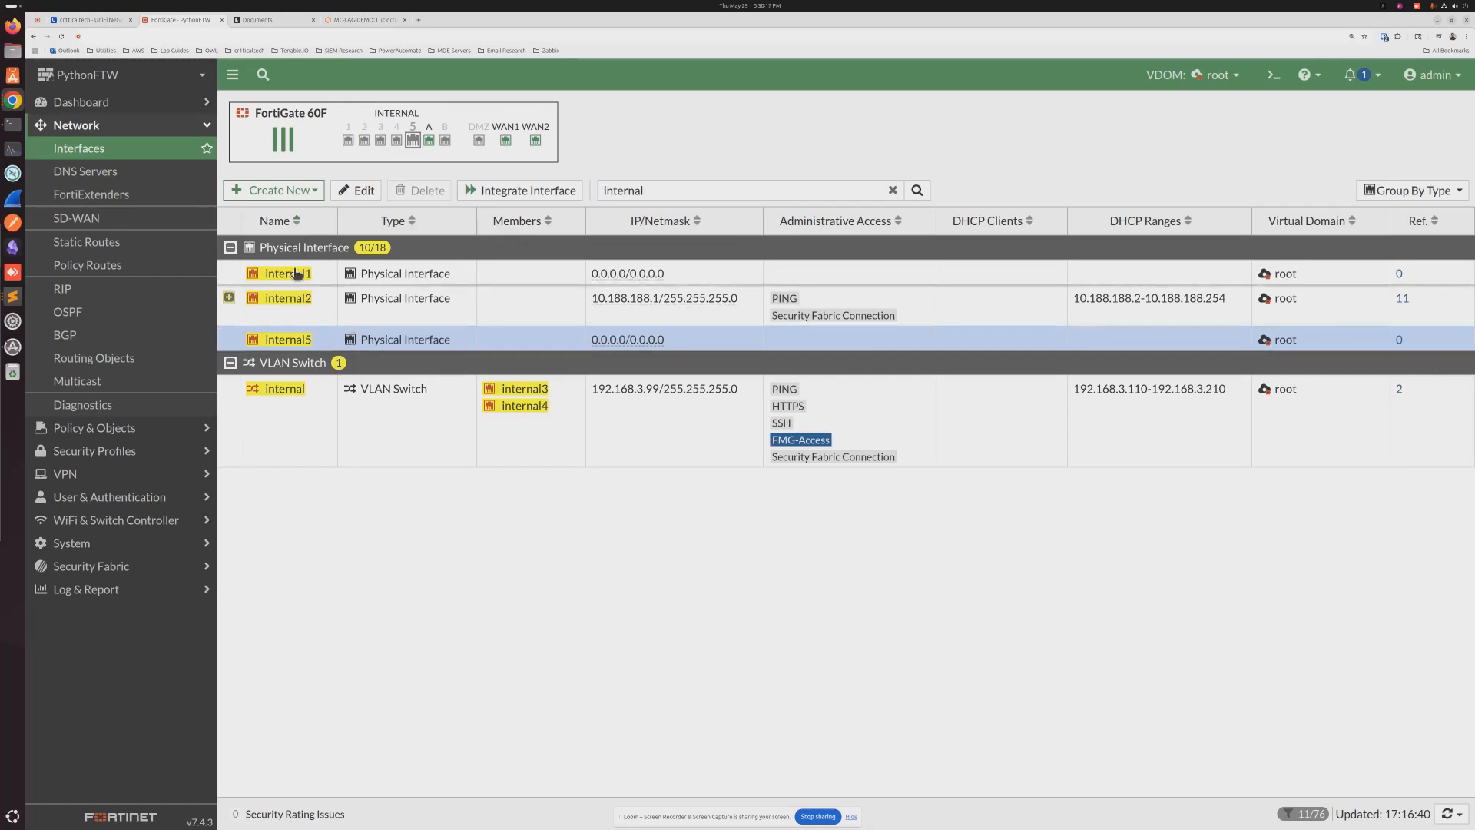
{"action": "left_click", "coordinate": [288, 193]}
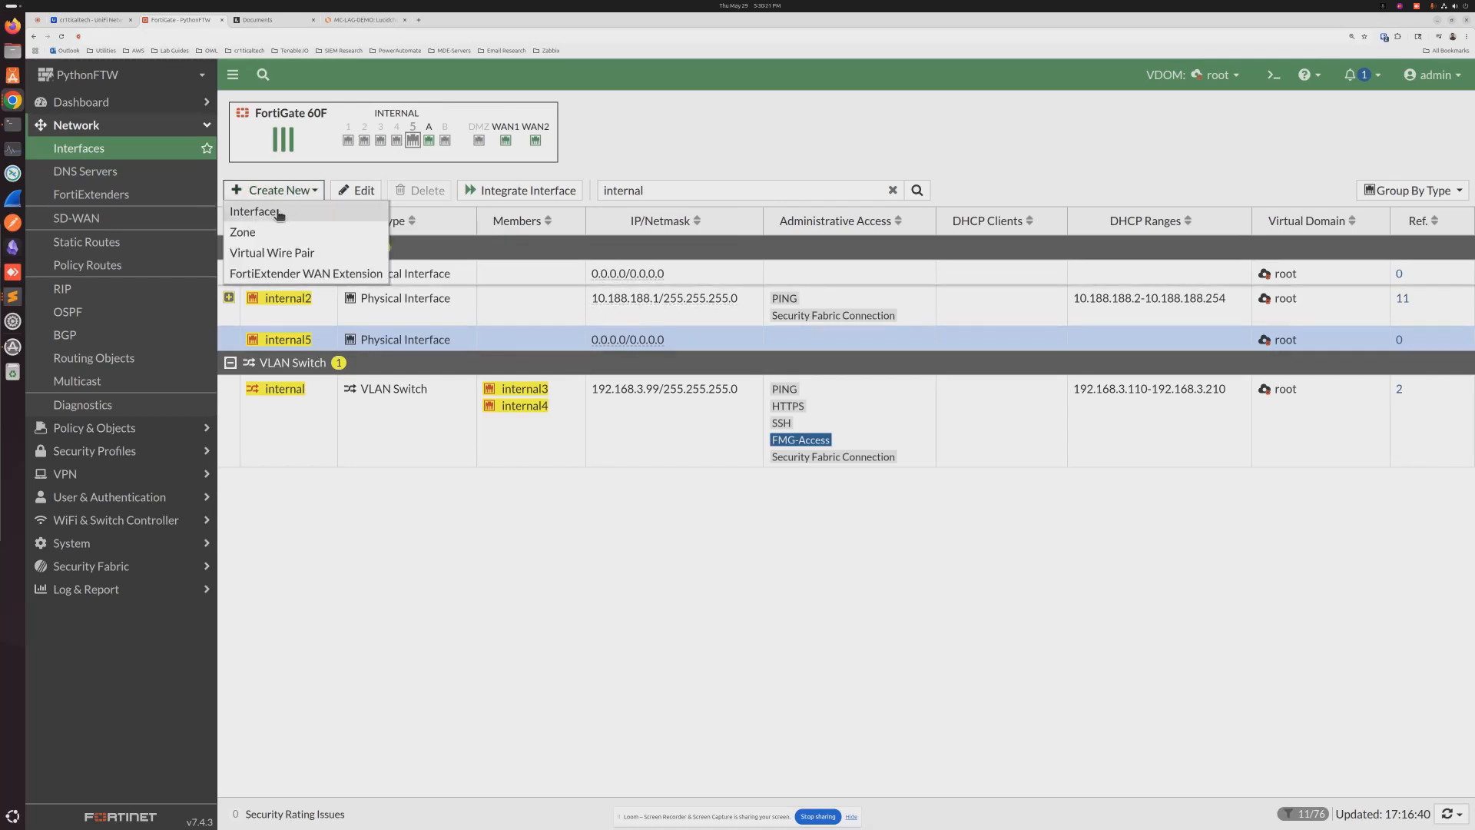
{"action": "left_click", "coordinate": [278, 212]}
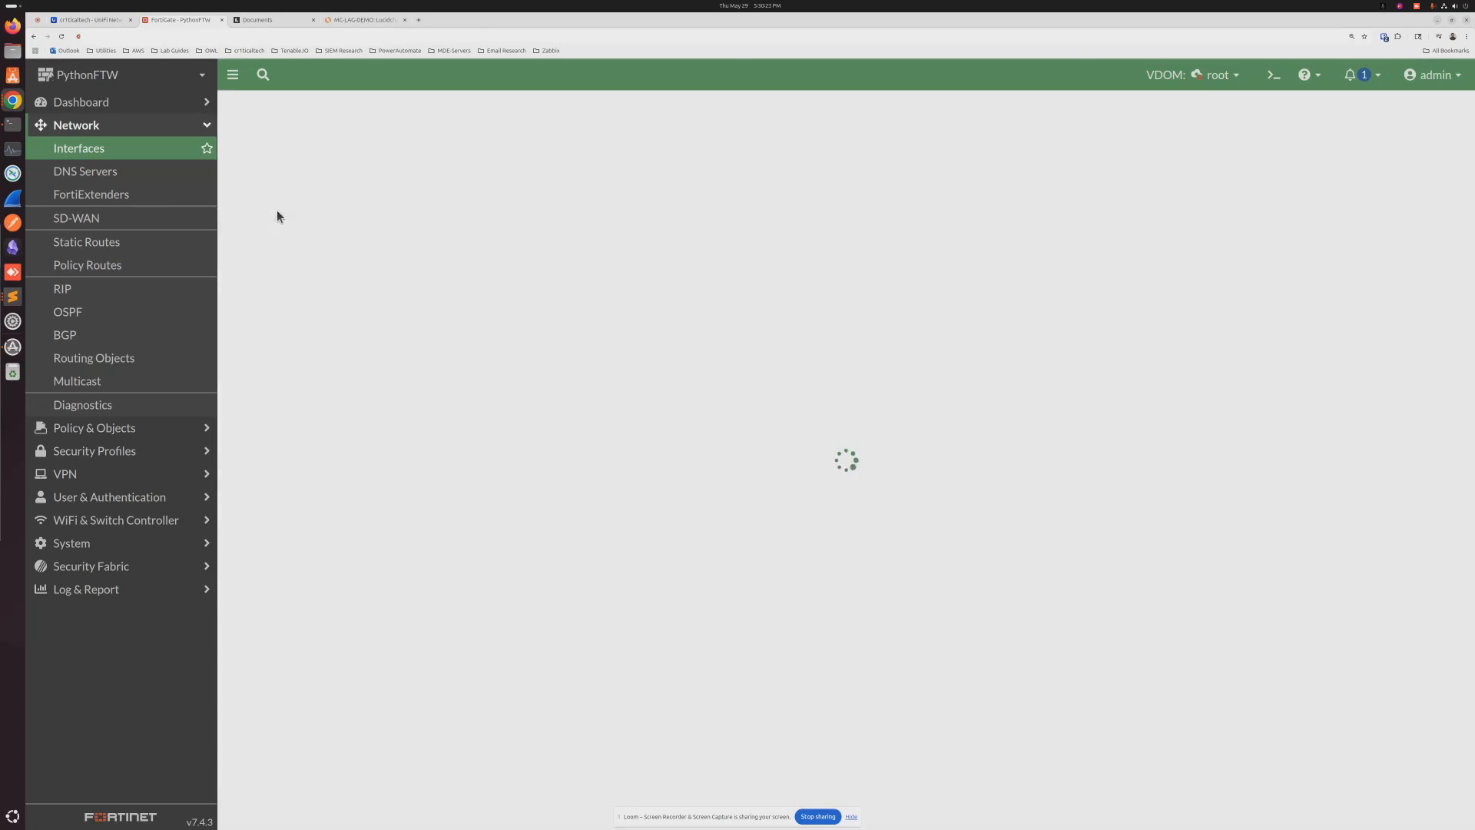
{"action": "type", "text": "UNIFI-LAB-DEMO"}
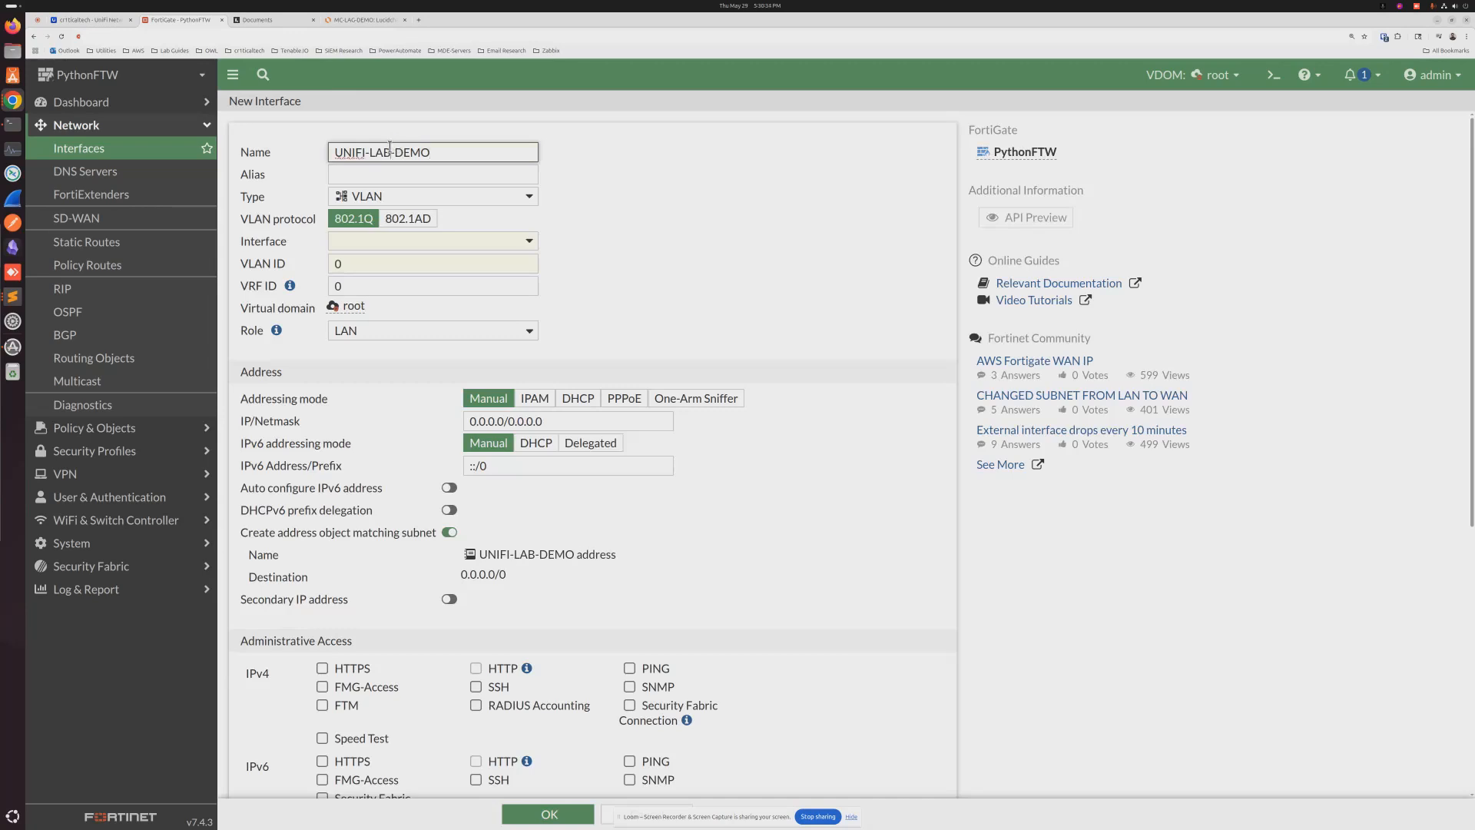
{"action": "left_click", "coordinate": [391, 153]}
{"action": "key", "text": "BackSpace"}
{"action": "type", "text": "G"}
Set the interface type to 802.3ad Aggregate and add internal1 and internal5 as its members.
{"action": "left_click", "coordinate": [369, 197]}
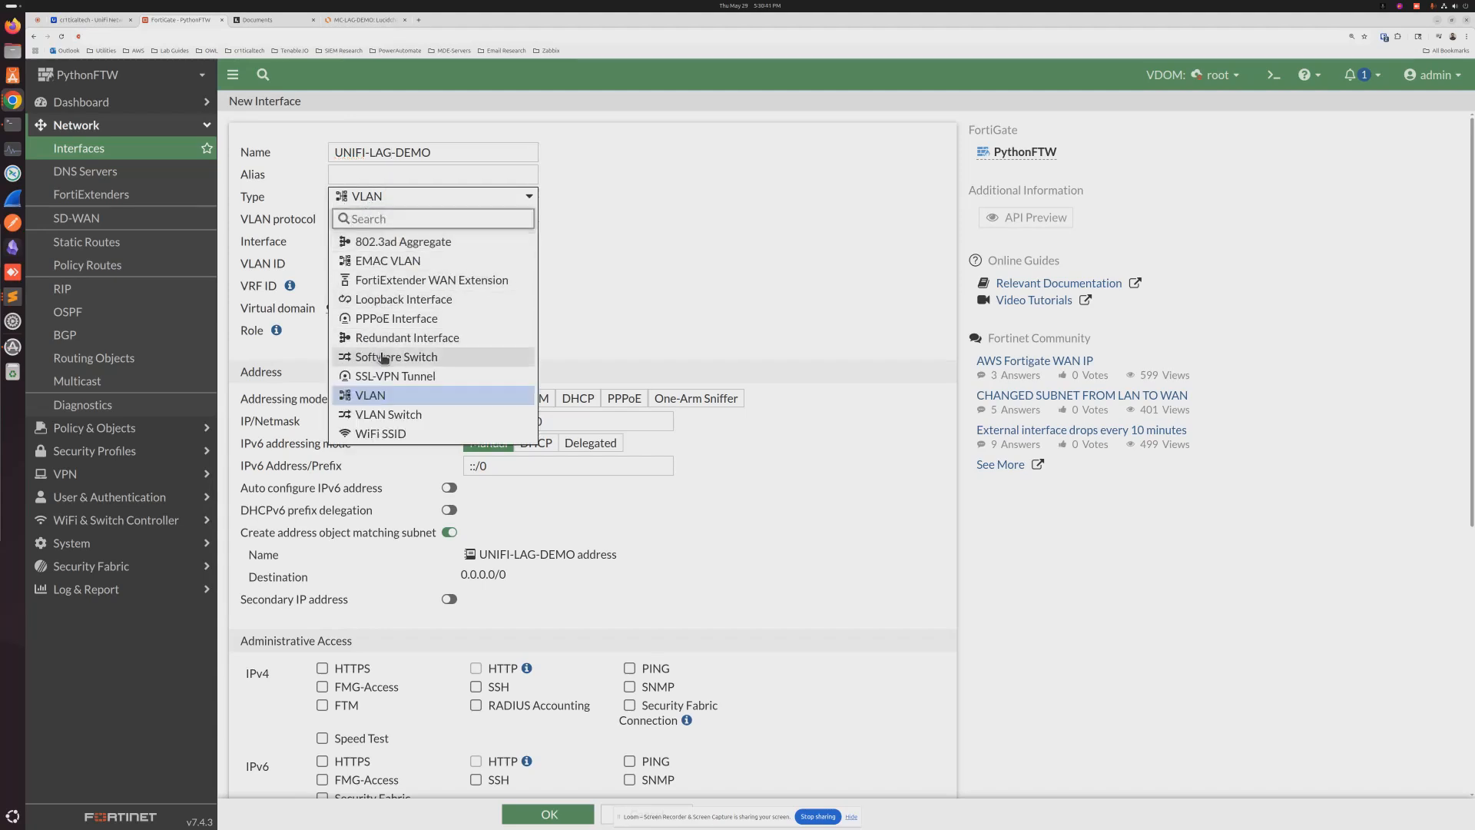
{"action": "left_click", "coordinate": [381, 244]}
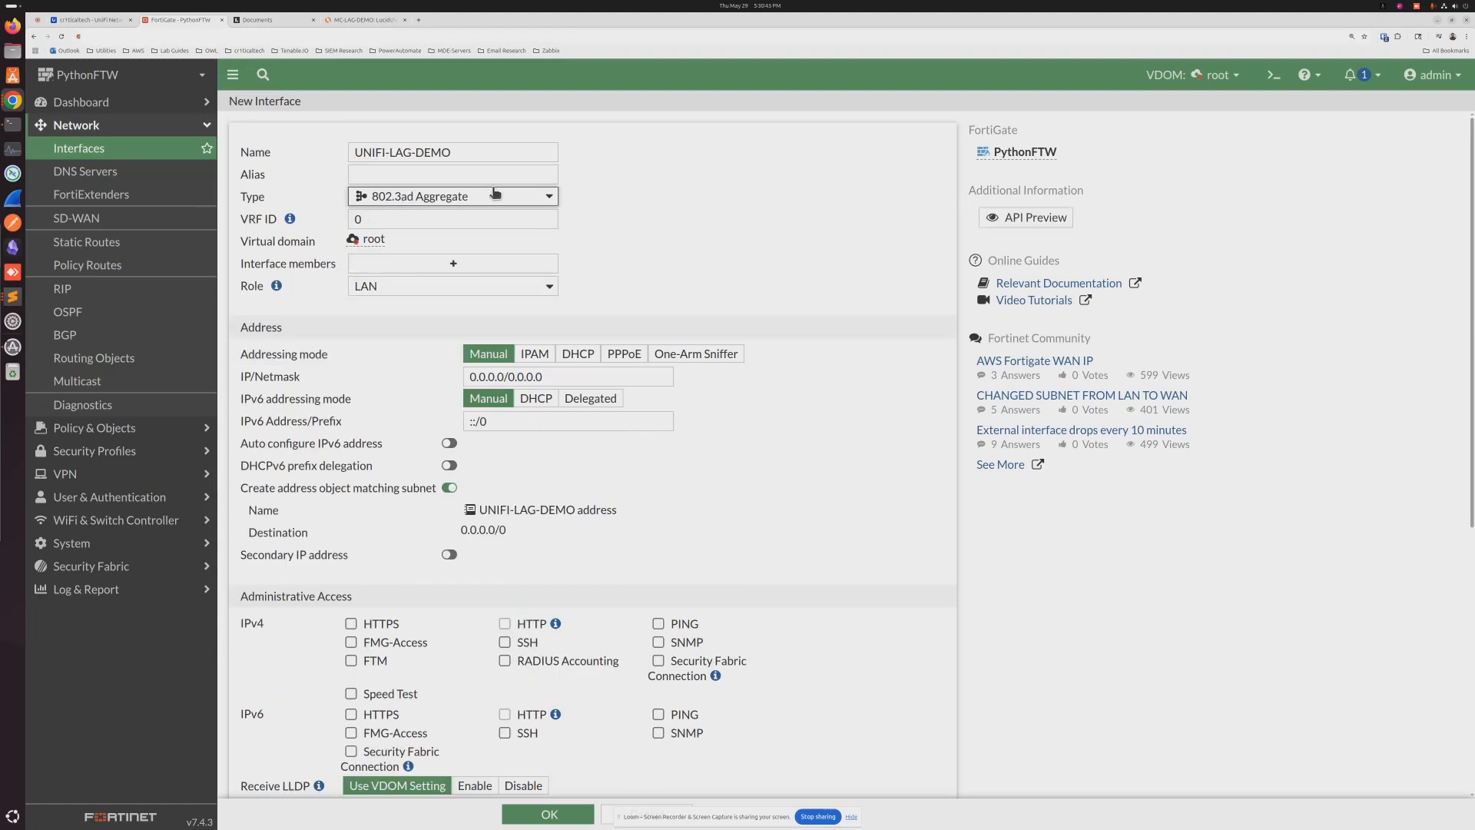
{"action": "left_click", "coordinate": [386, 263]}
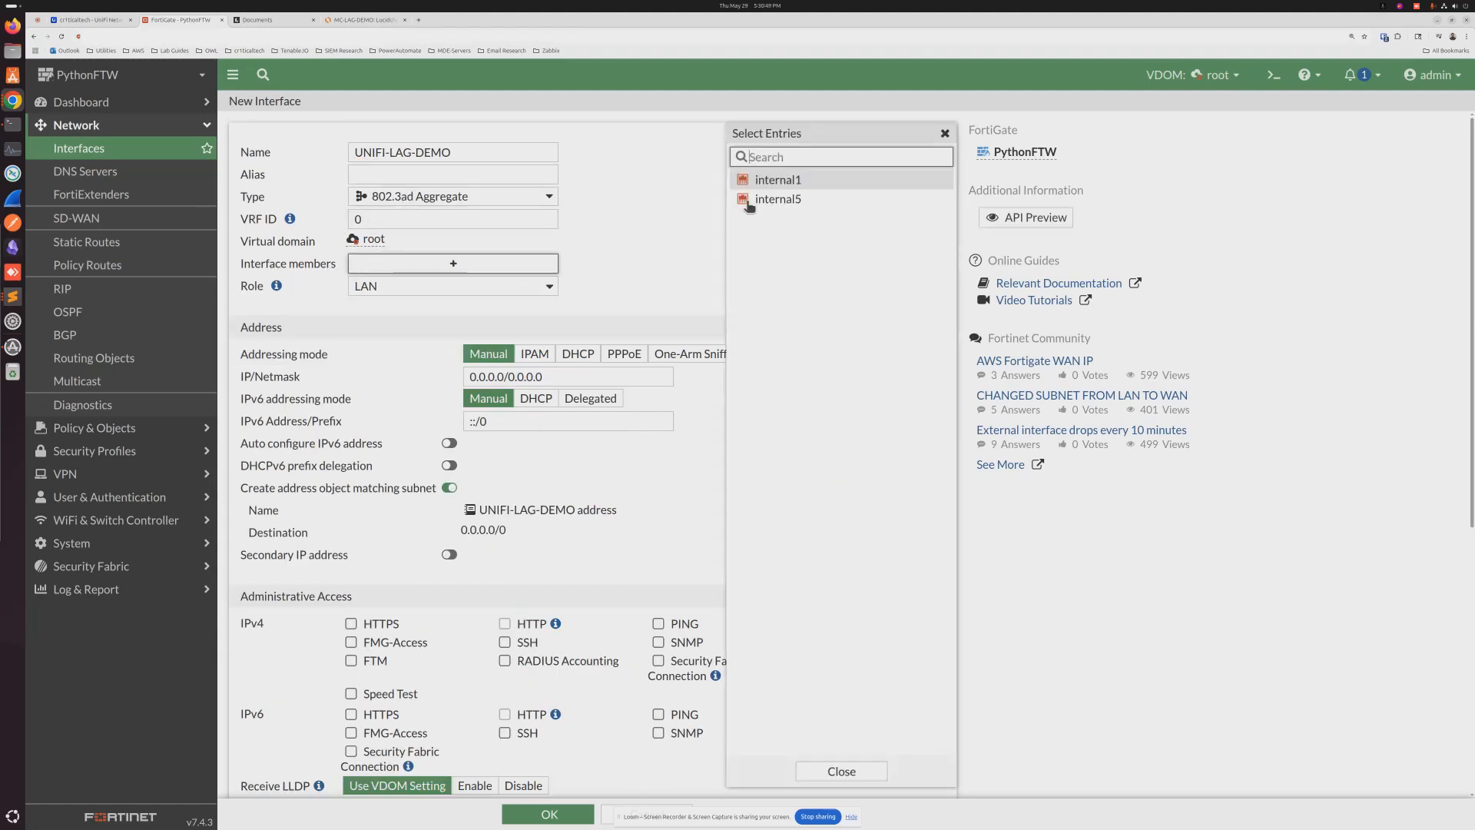
{"action": "left_click", "coordinate": [778, 182]}
{"action": "left_click", "coordinate": [779, 199]}
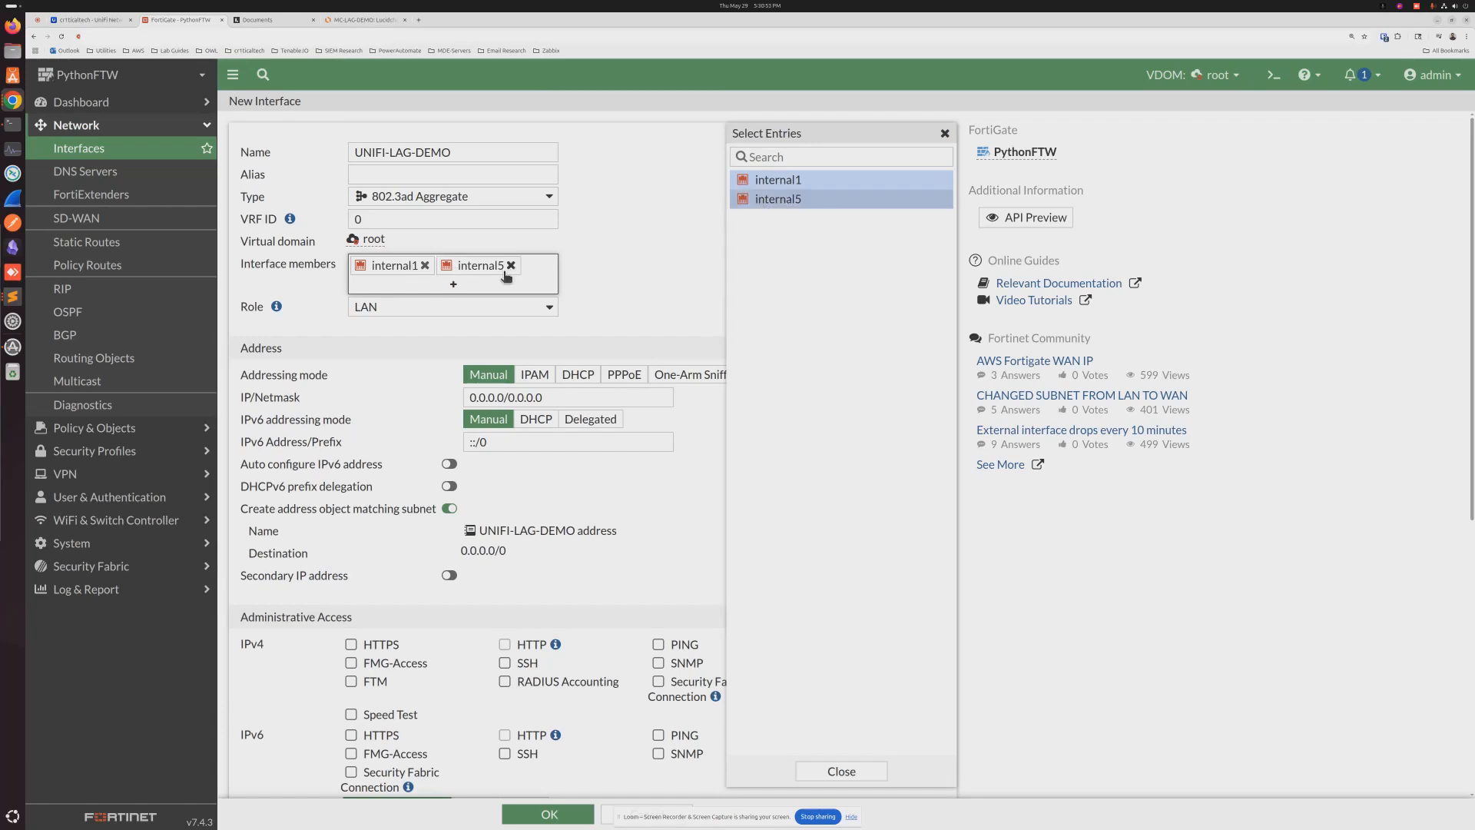
Set the aggregate interface's IP/Netmask to 10.70.70.1/24.
{"action": "left_click", "coordinate": [546, 397]}
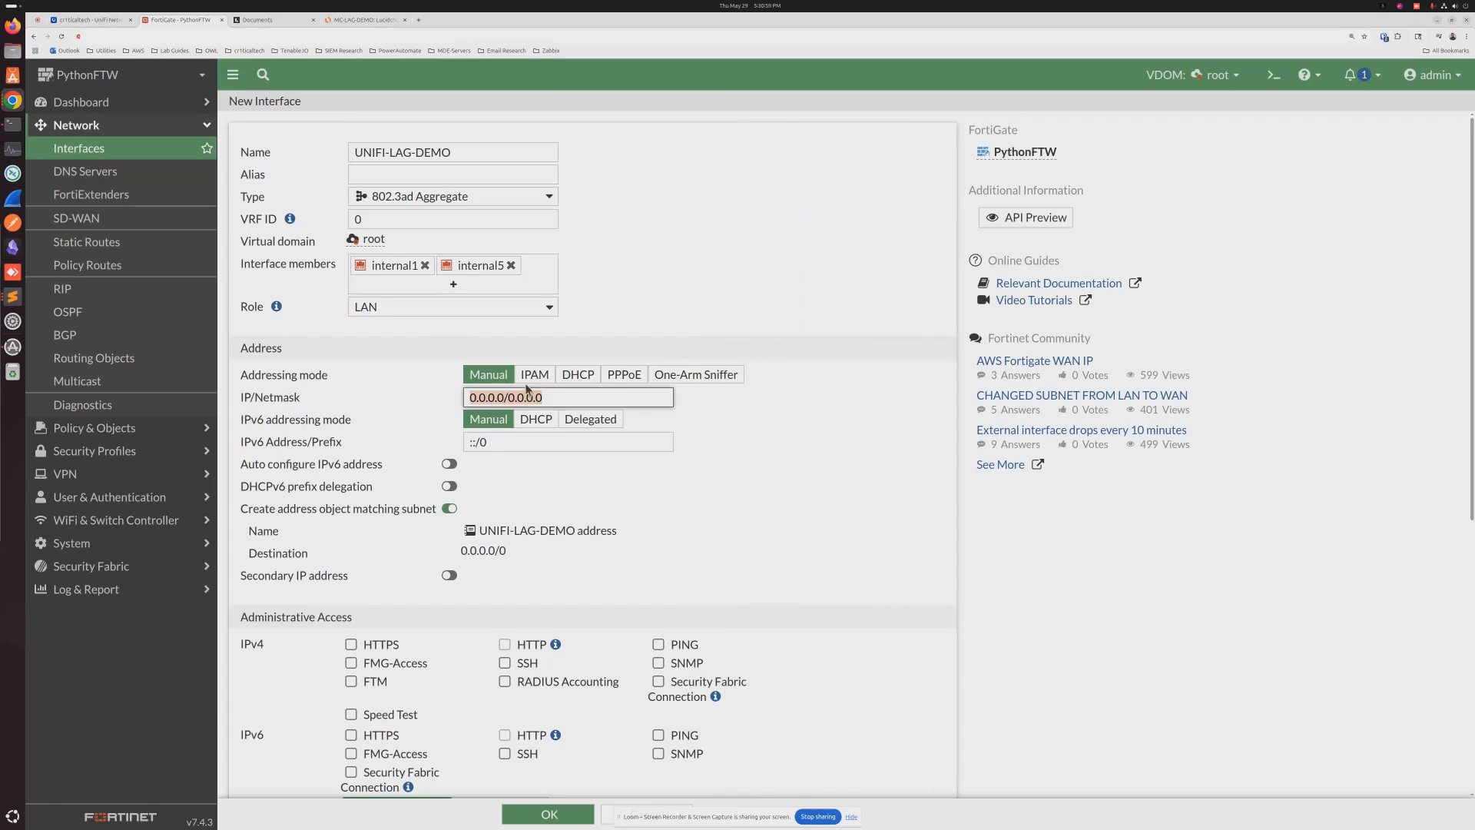
{"action": "type", "text": "10.70.70"}
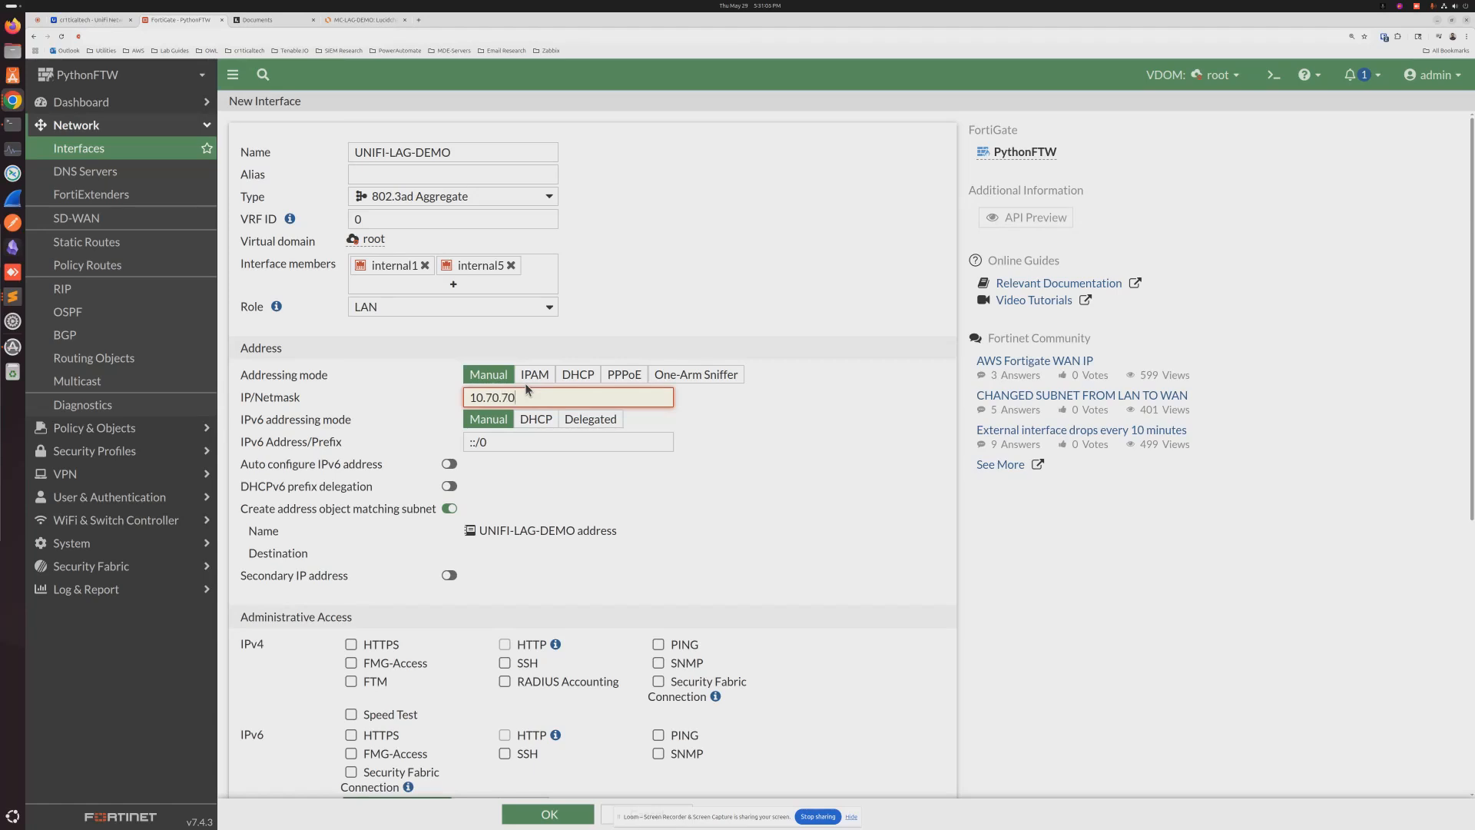
{"action": "type", "text": ".1/24"}
{"action": "left_click", "coordinate": [450, 389]}
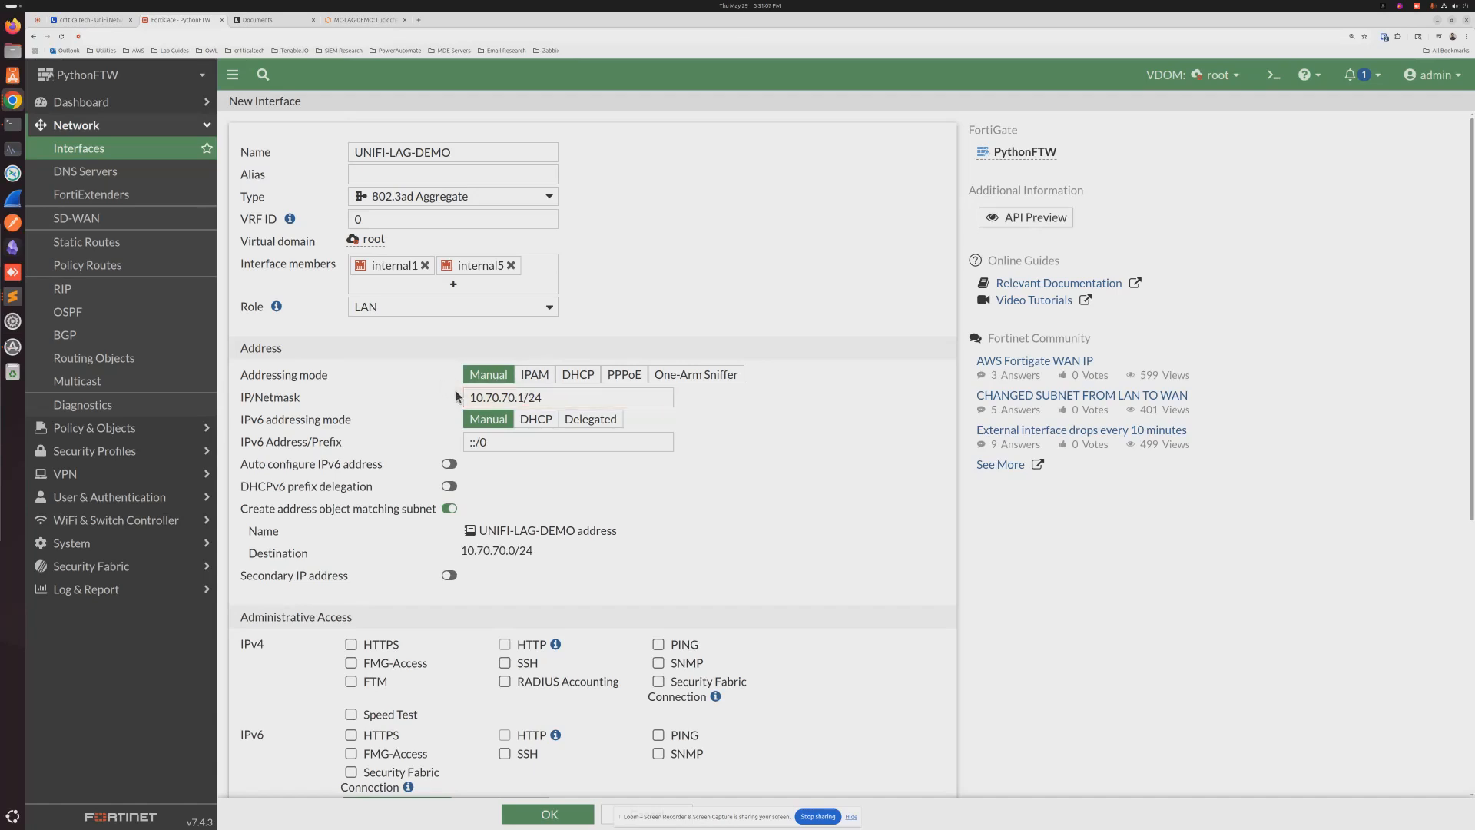
Disable creation of the address object matching the subnet and allow IPv4 PING administrative access.
{"action": "scroll", "coordinate": [494, 472], "scroll_direction": "down", "scroll_amount": 3}
{"action": "left_click", "coordinate": [449, 324]}
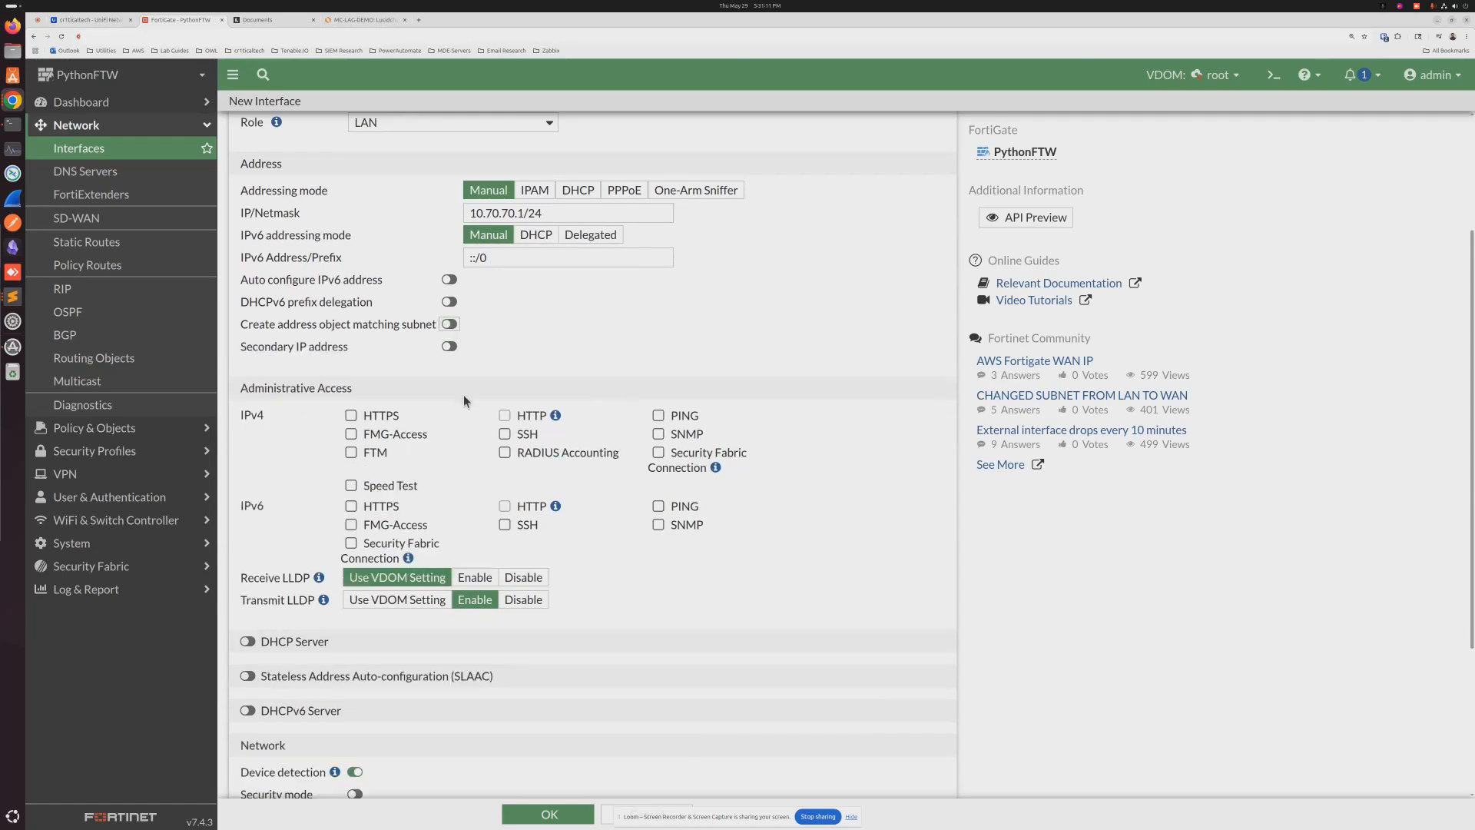
{"action": "scroll", "coordinate": [459, 389], "scroll_direction": "down", "scroll_amount": 2}
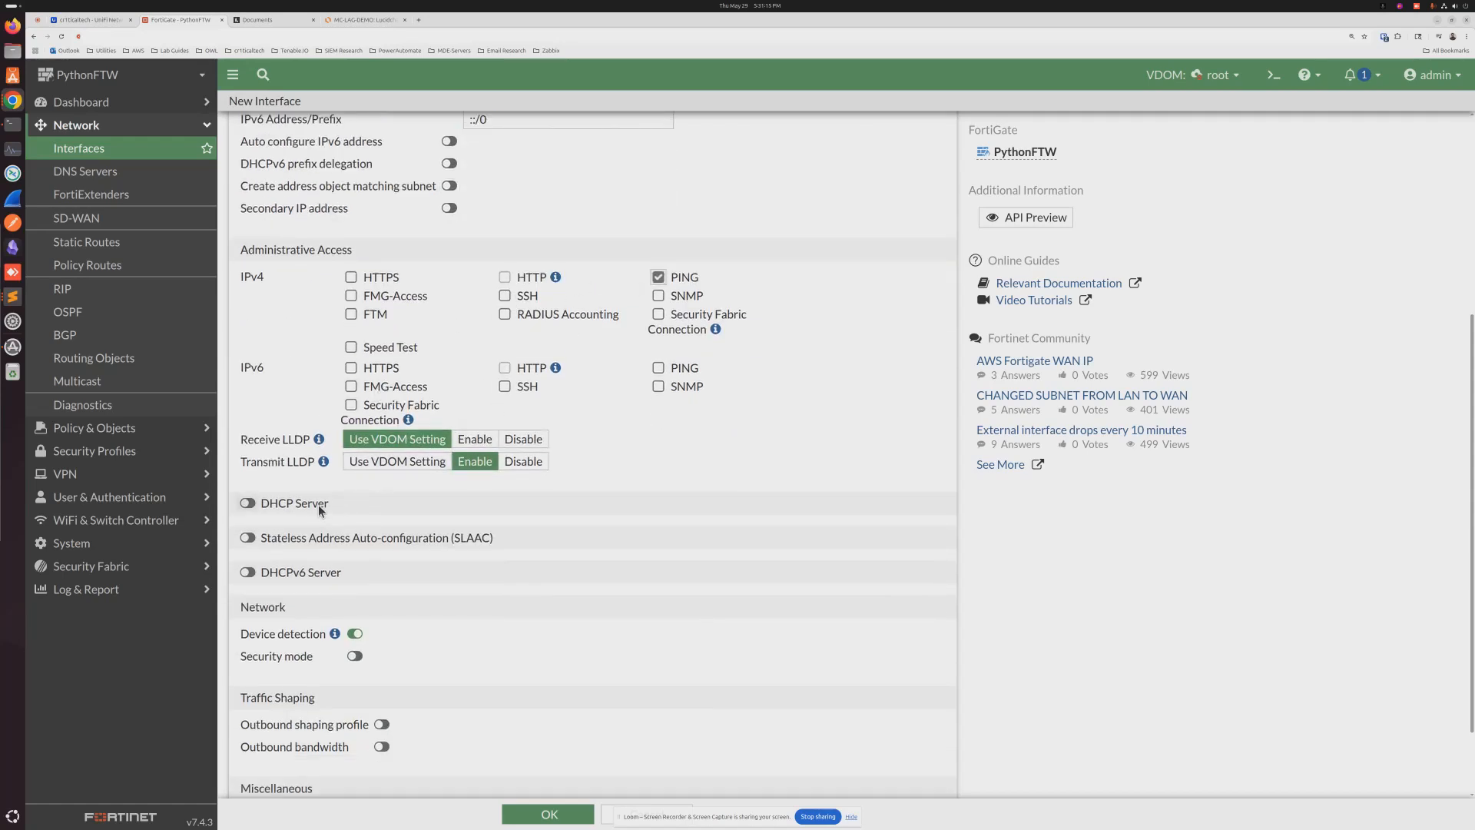
Enable the interface's DHCP server with specified DNS servers 1.1.1.1 and 8.8.8.8.
{"action": "scroll", "coordinate": [319, 505], "scroll_direction": "down", "scroll_amount": 2}
{"action": "left_click", "coordinate": [248, 406]}
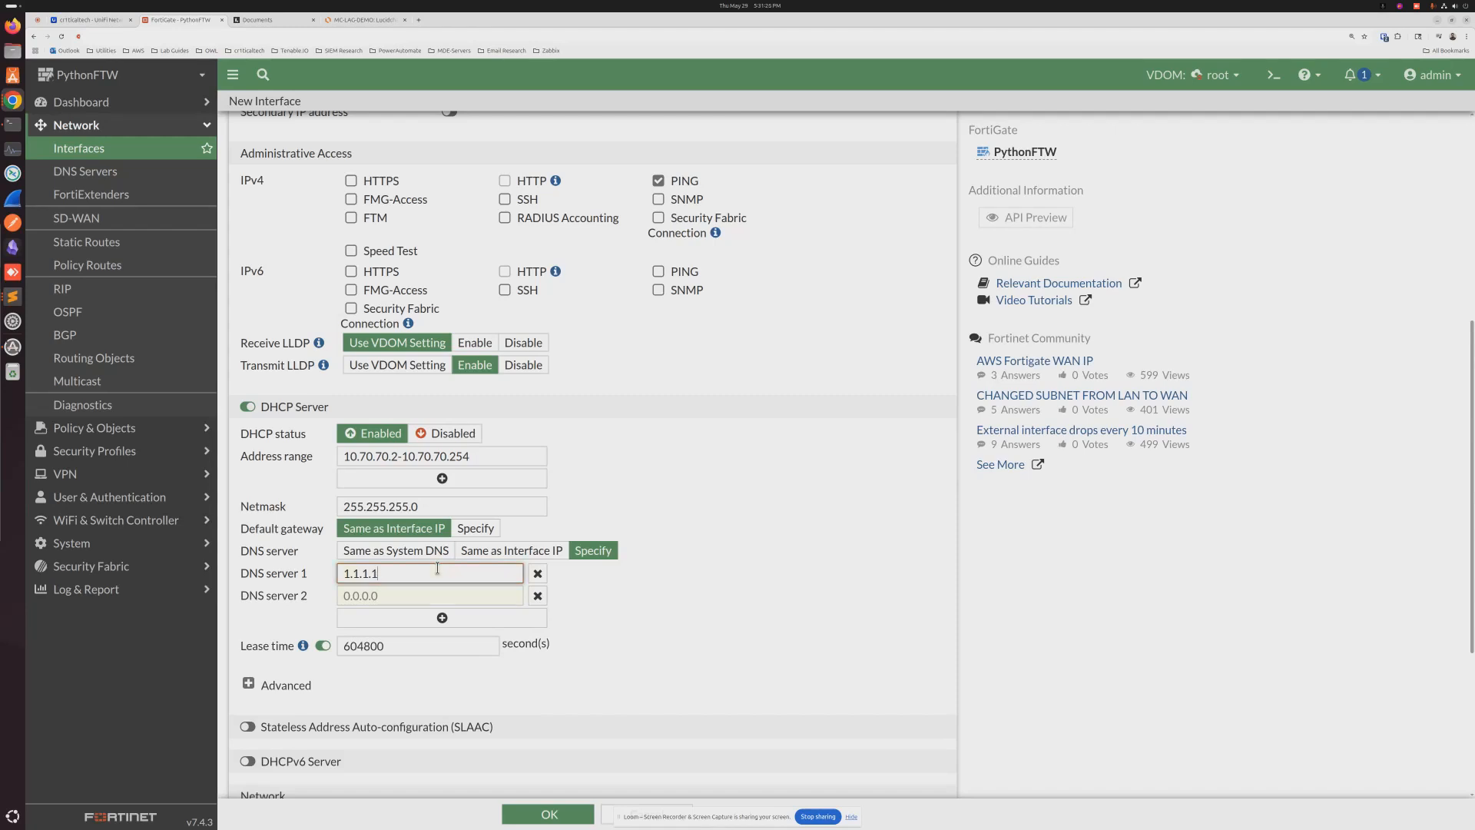
{"action": "key", "text": "Tab"}
{"action": "type", "text": "8.8.8.8"}
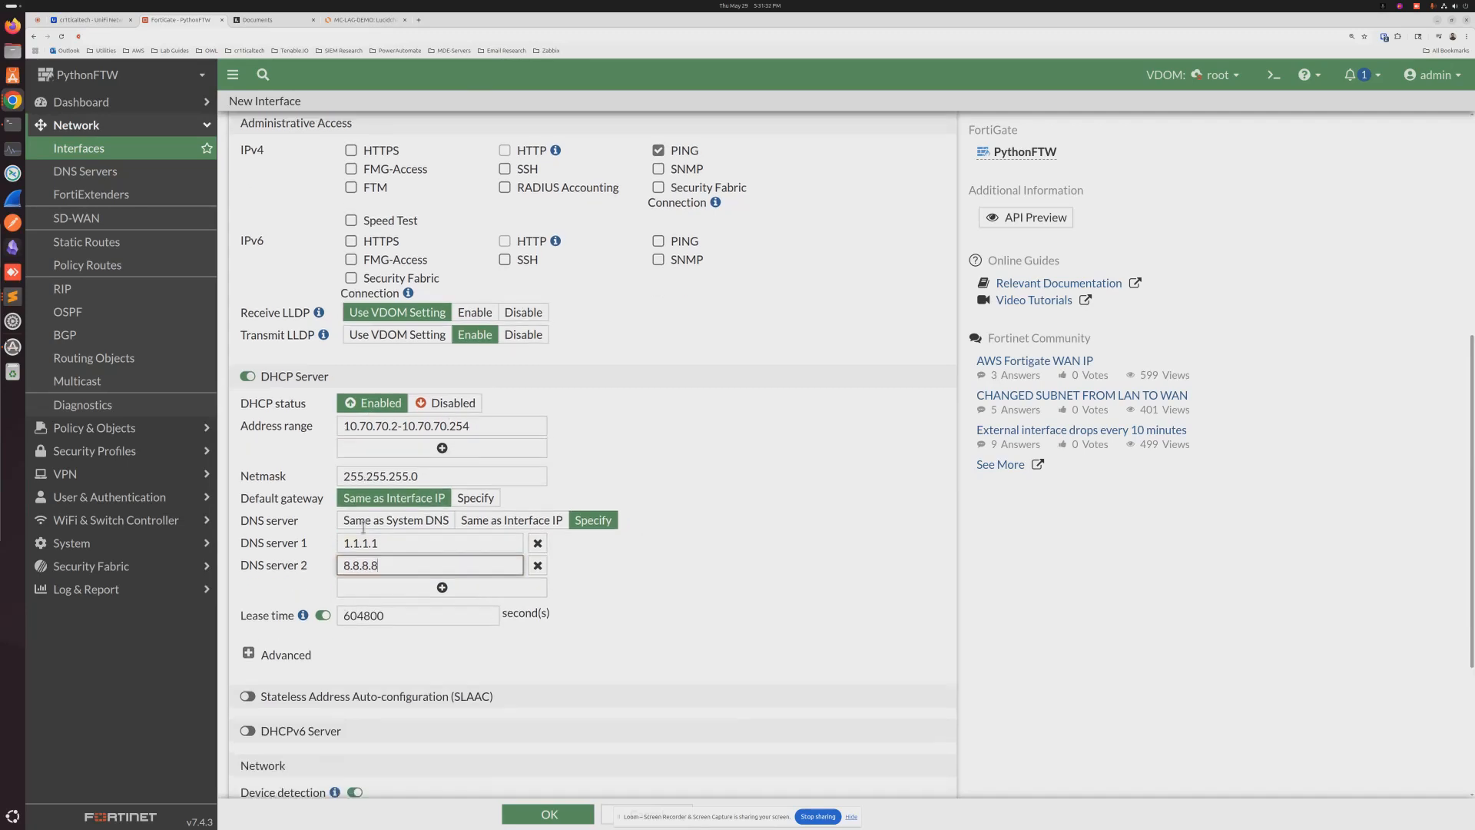
Set the DHCP address range to 10.70.70.20-10.70.70.254 and review the remaining interface settings.
{"action": "scroll", "coordinate": [421, 458], "scroll_direction": "down", "scroll_amount": 1}
{"action": "left_click", "coordinate": [464, 404]}
{"action": "type", "text": "0"}
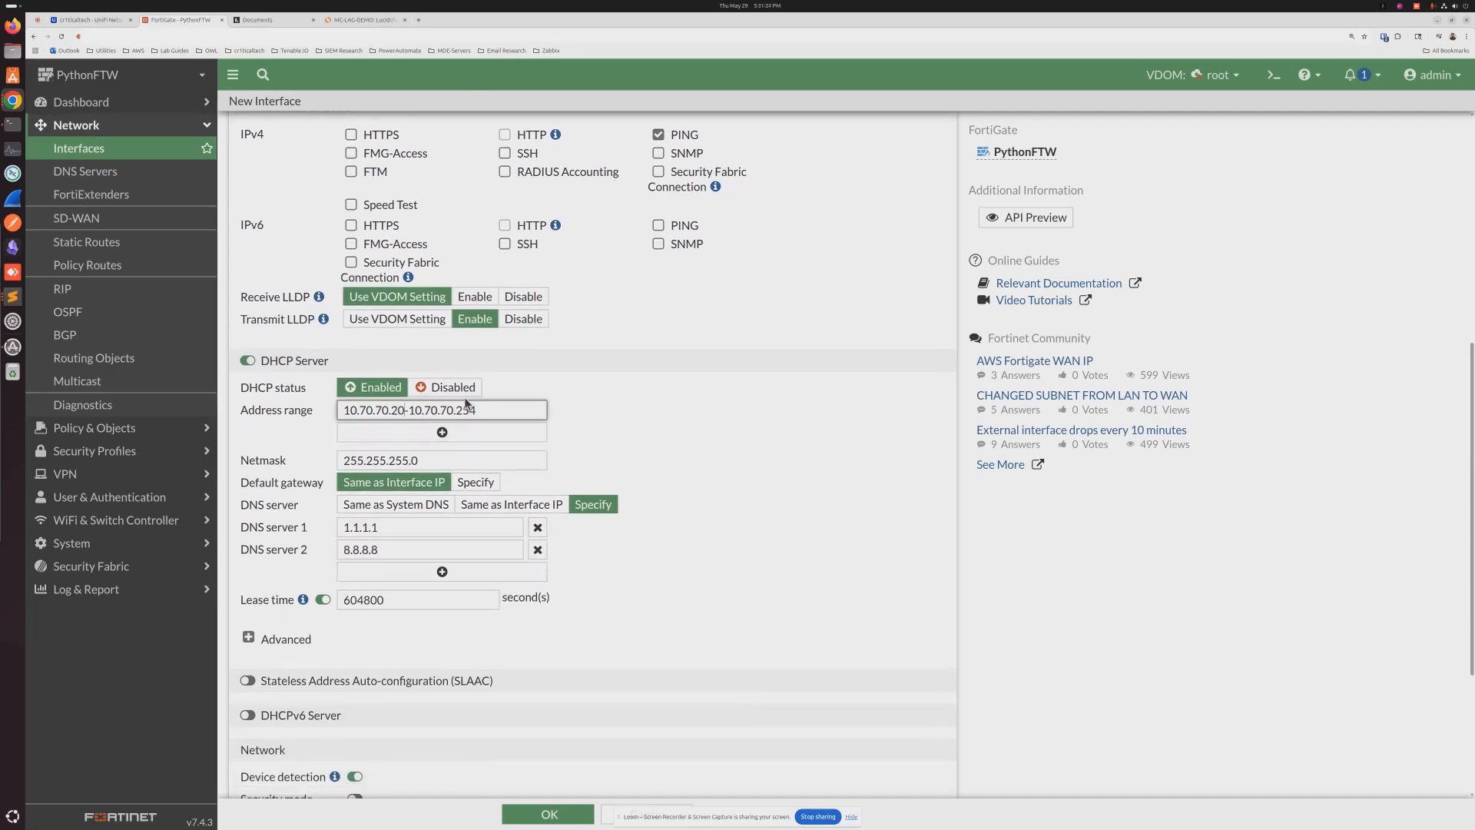
{"action": "scroll", "coordinate": [468, 451], "scroll_direction": "down", "scroll_amount": 3}
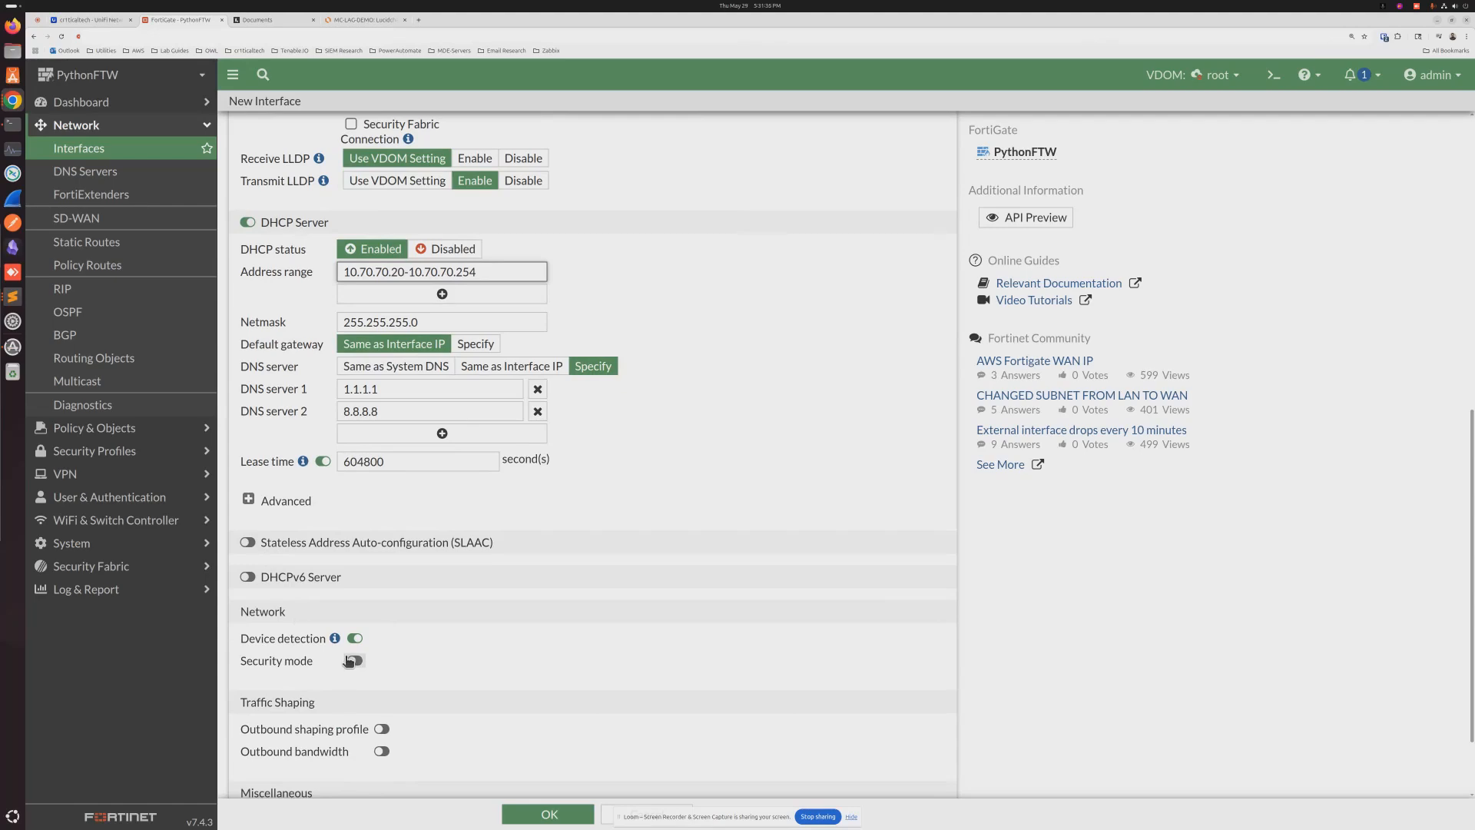
{"action": "scroll", "coordinate": [349, 659], "scroll_direction": "down", "scroll_amount": 2}
{"action": "scroll", "coordinate": [395, 581], "scroll_direction": "up", "scroll_amount": 15}
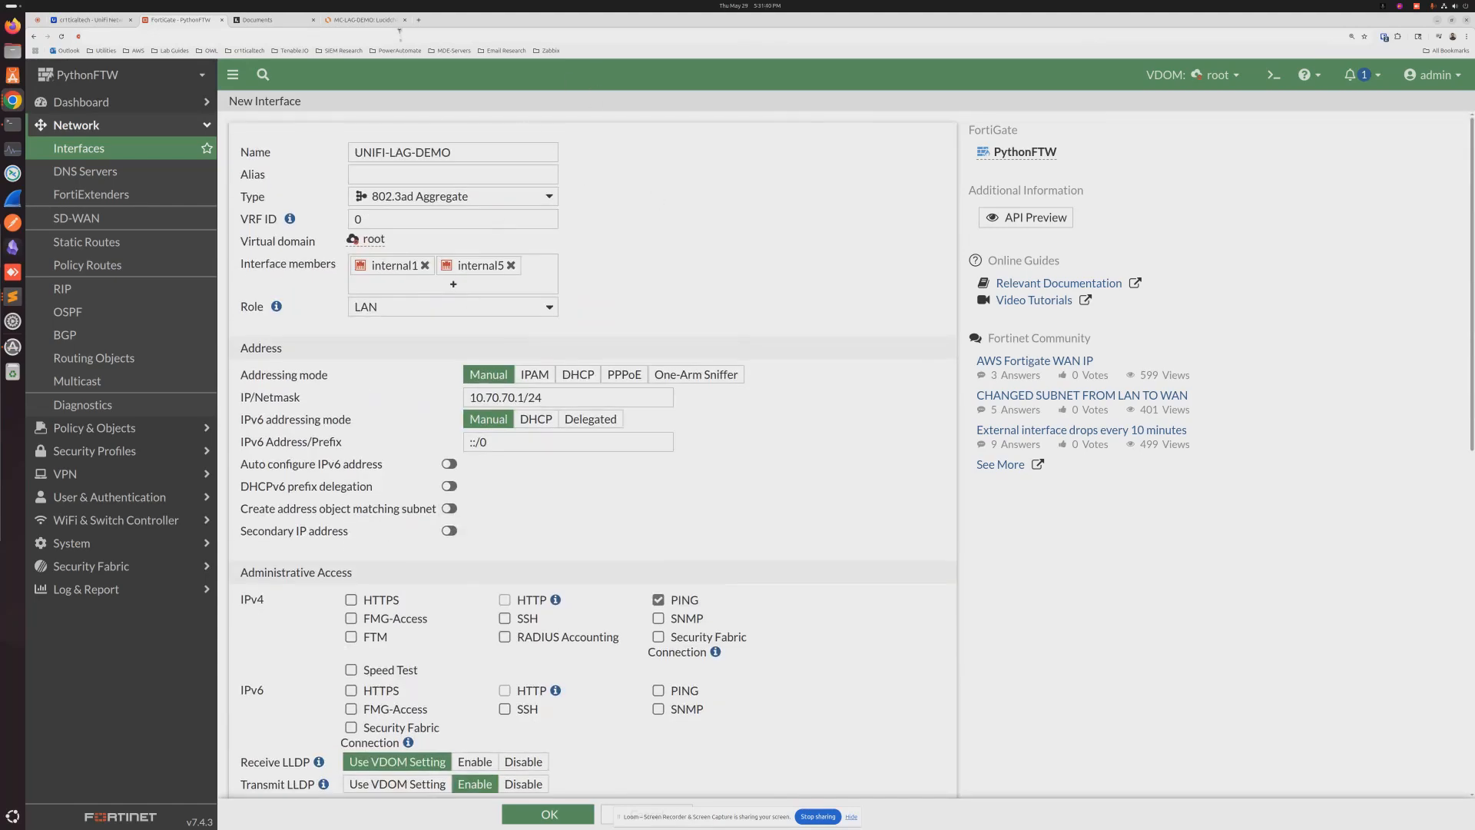
Check the USW Lite 16 PoE's IP address in the UniFi device list, and return to the FortiGate's new interface form.
{"action": "left_click", "coordinate": [88, 20]}
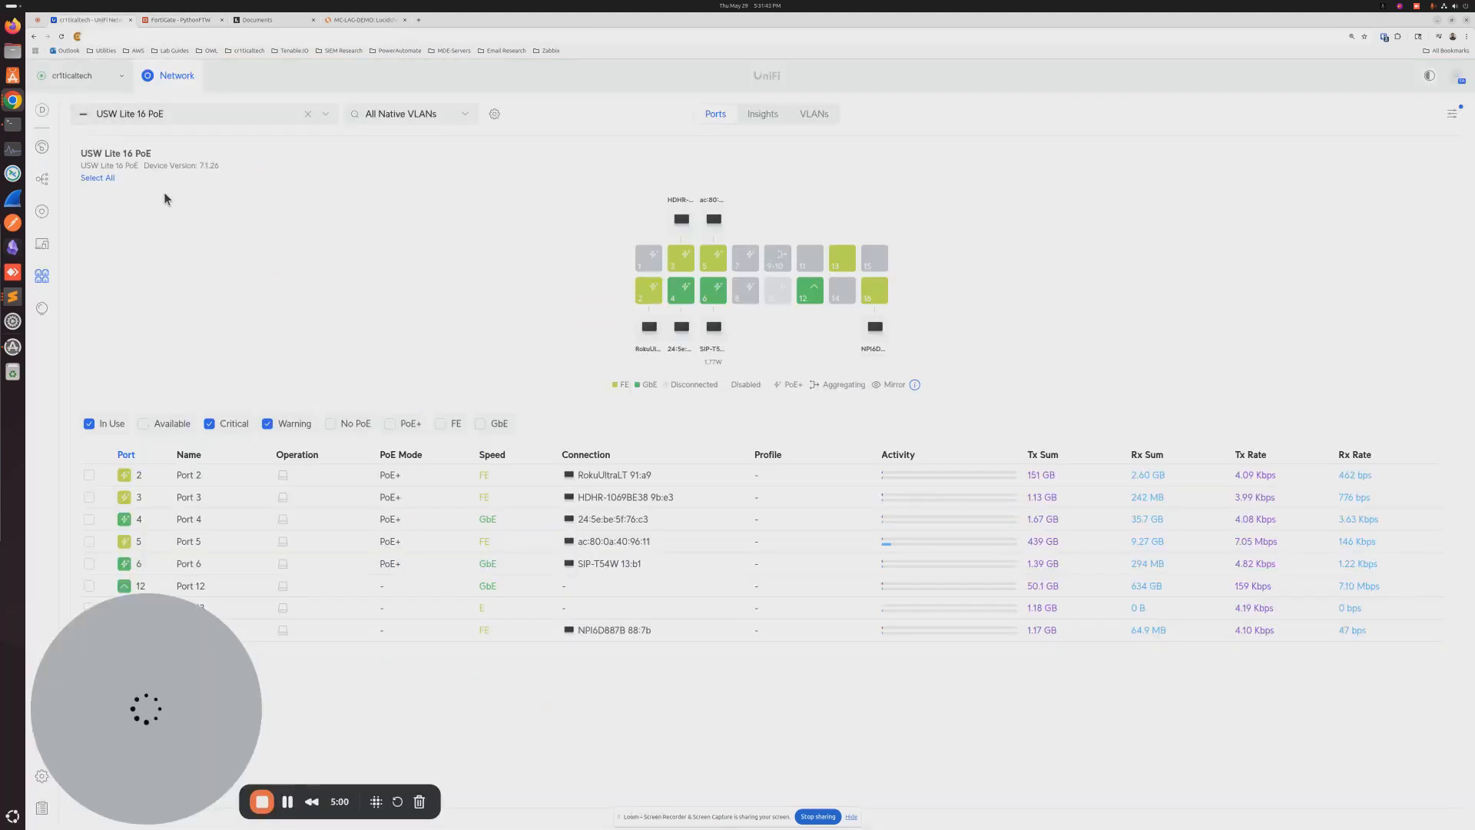
{"action": "left_click", "coordinate": [41, 211]}
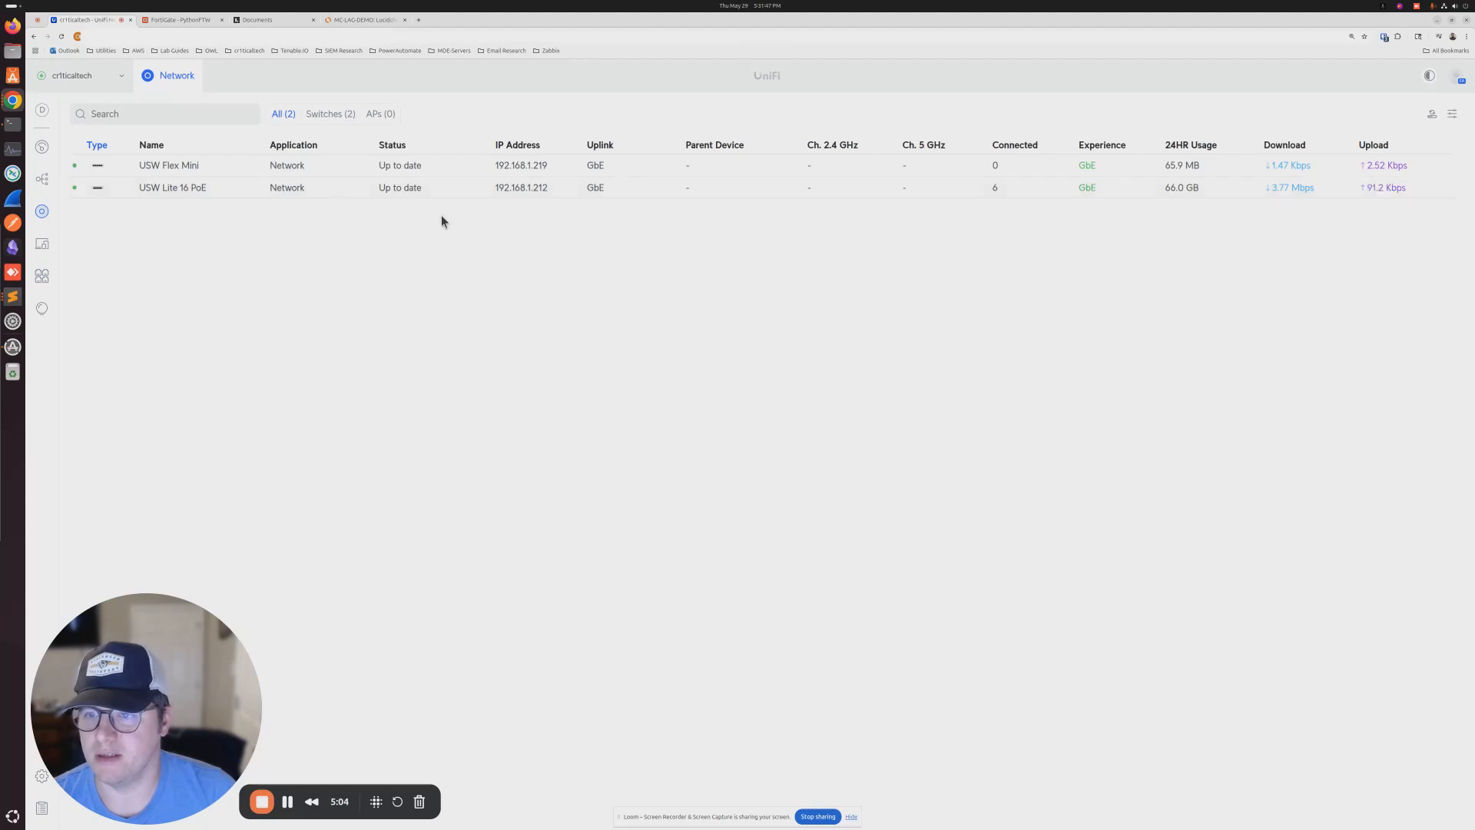
{"action": "left_click_drag", "start_coordinate": [495, 192], "coordinate": [564, 189]}
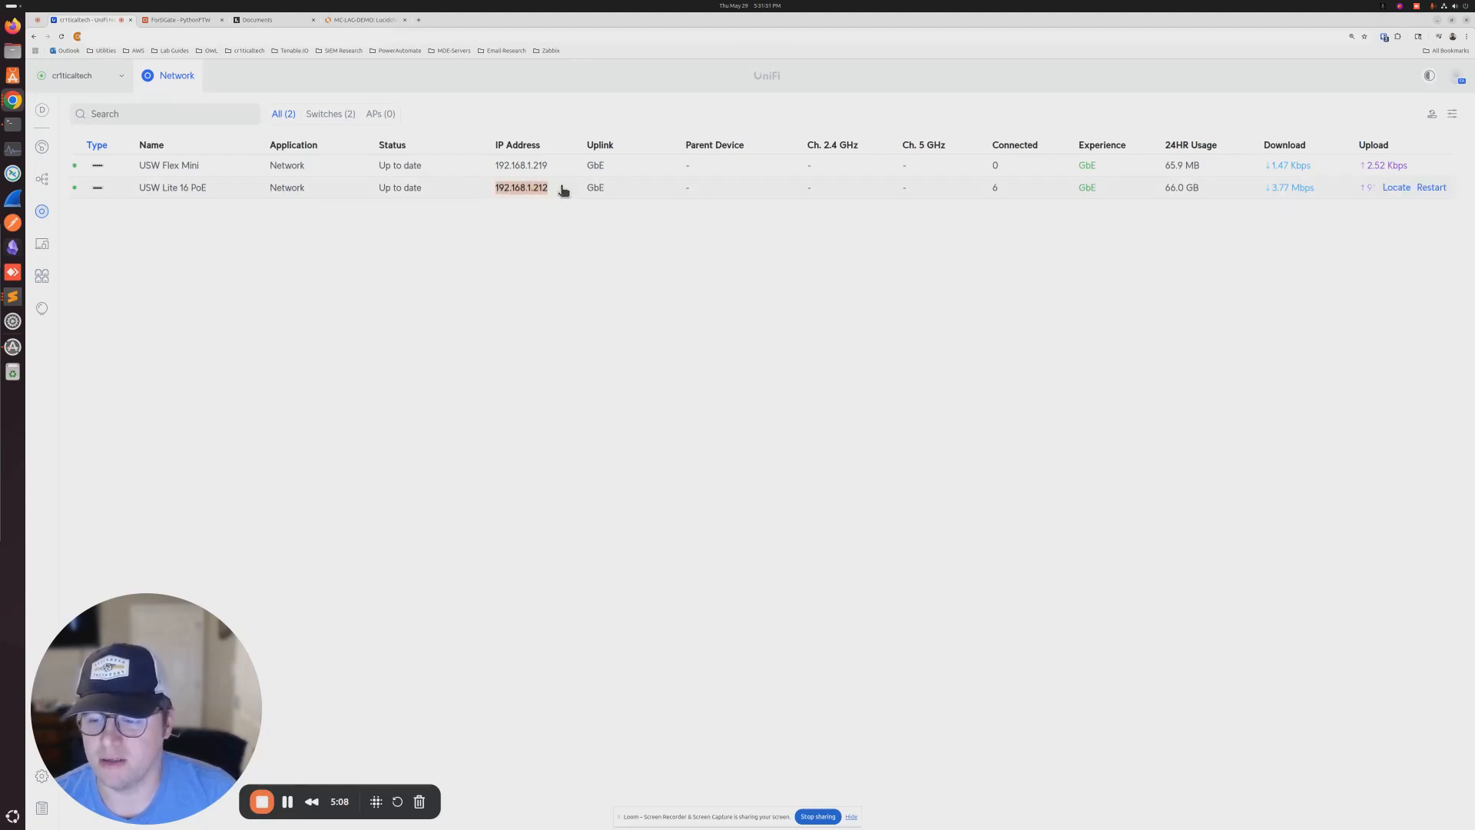
{"action": "left_click", "coordinate": [564, 190]}
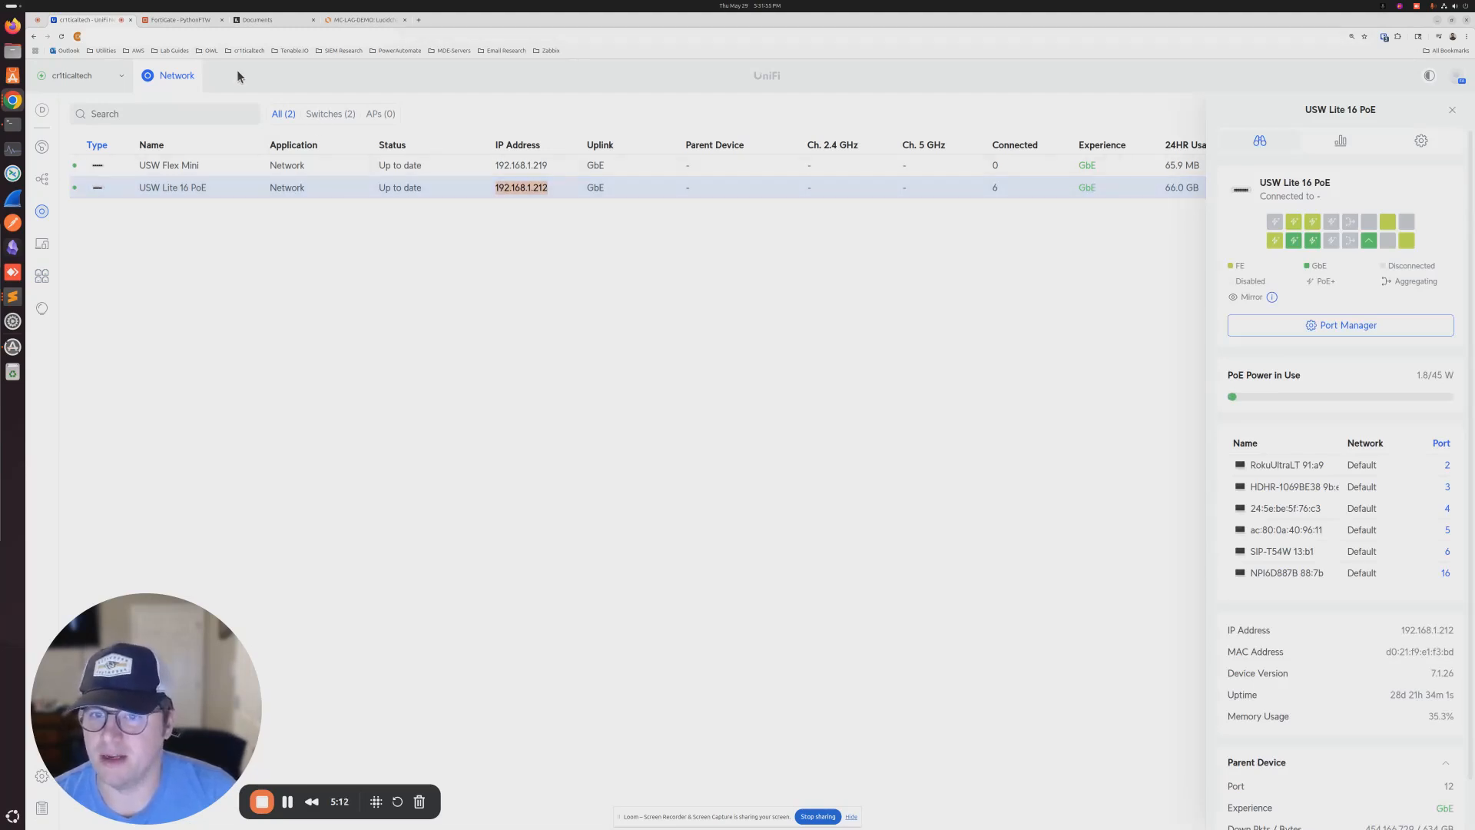
{"action": "left_click", "coordinate": [190, 23]}
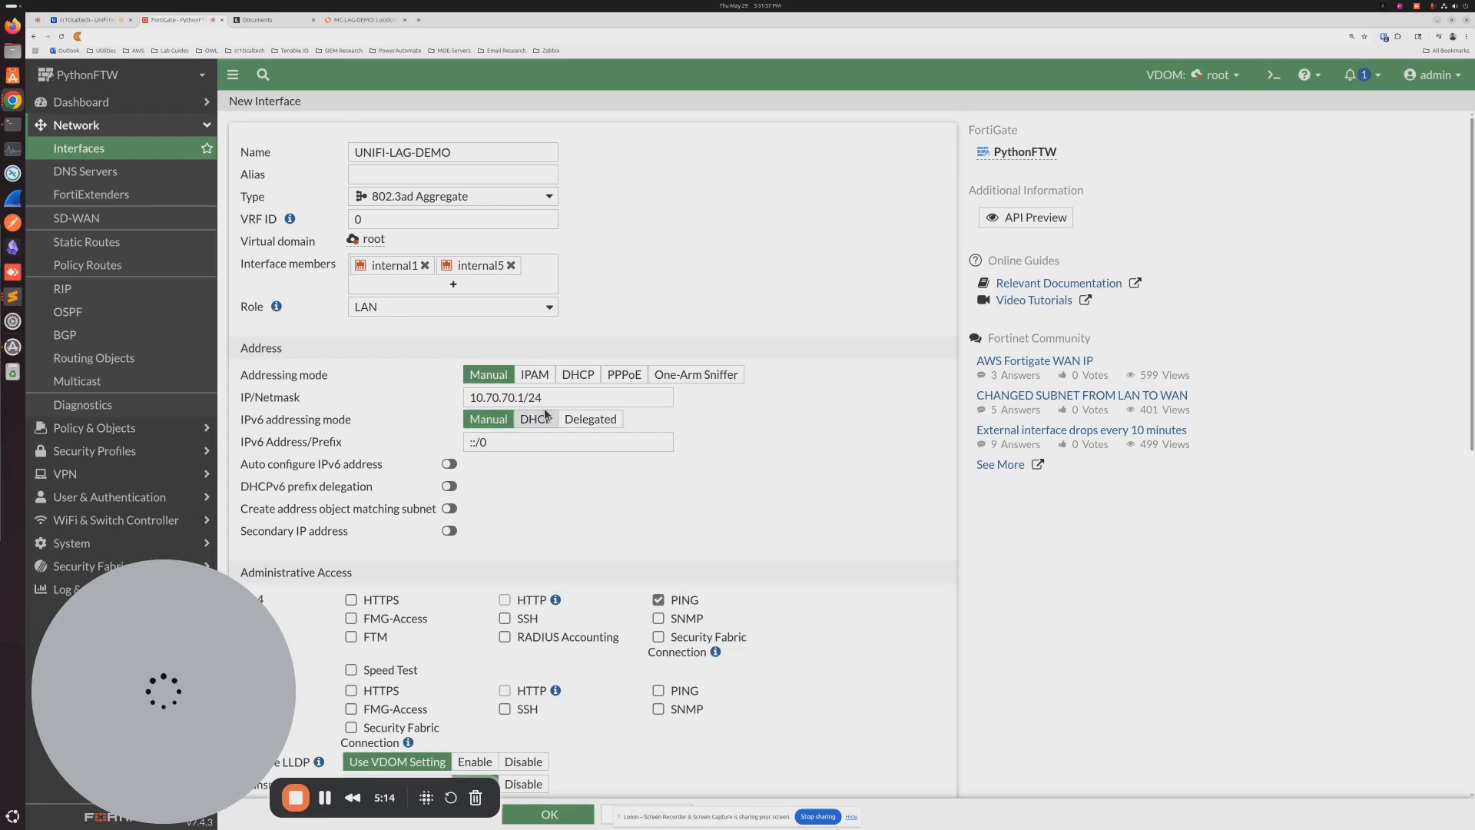
Review the UNIFI-LAG-DEMO interface's IP/netmask and save the new 802.3ad aggregate interface.
{"action": "left_click_drag", "start_coordinate": [473, 398], "coordinate": [556, 401]}
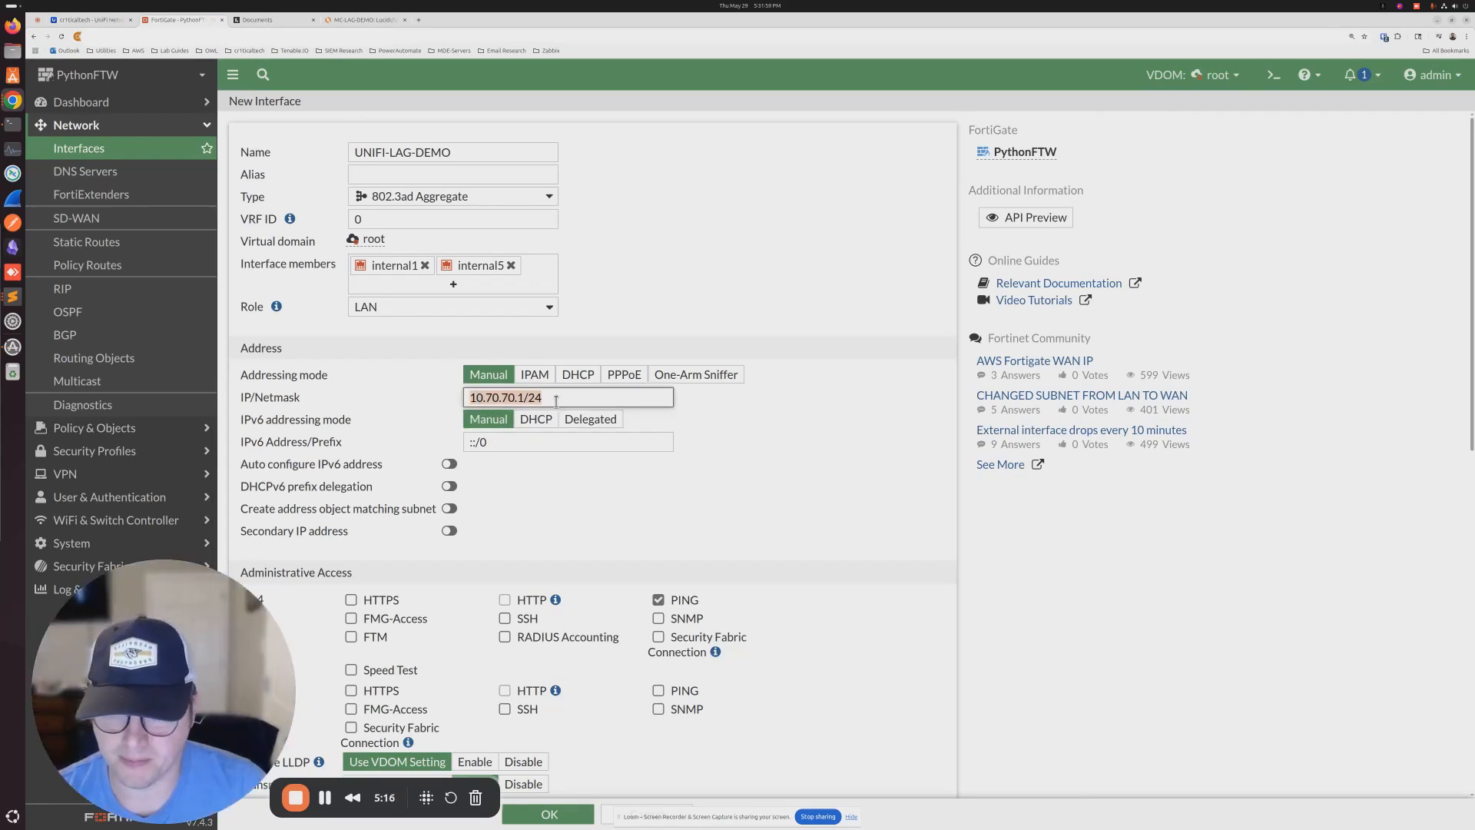
{"action": "left_click", "coordinate": [851, 818]}
{"action": "scroll", "coordinate": [686, 780], "scroll_direction": "down", "scroll_amount": 1}
{"action": "left_click", "coordinate": [549, 815]}
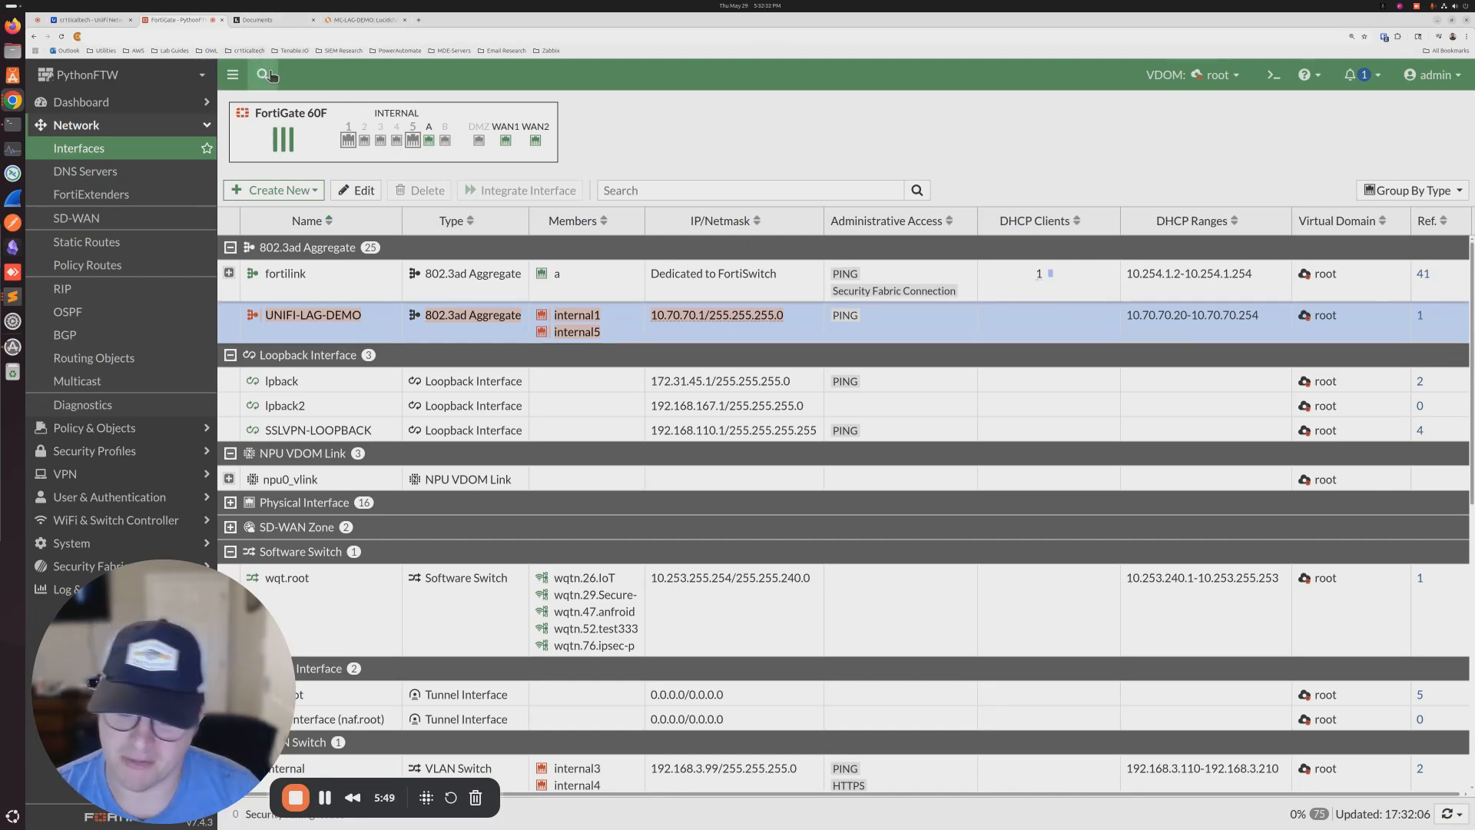
Compare the USW Lite 16 PoE's ports in UniFi and the FortiGate aggregate's members with the cabling diagram, and return to the FortiGate.
{"action": "left_click", "coordinate": [48, 21]}
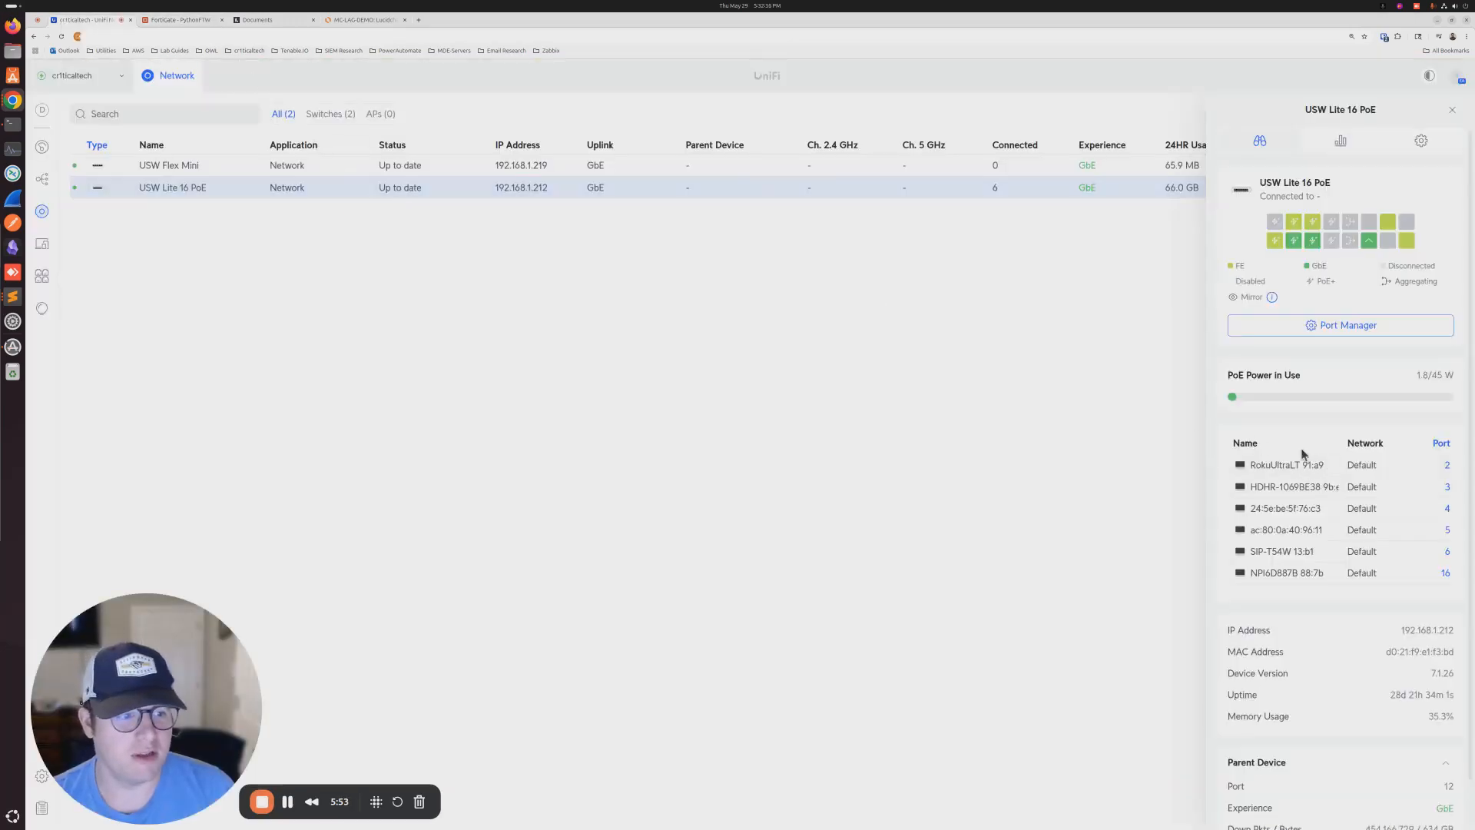
{"action": "left_click", "coordinate": [1312, 326]}
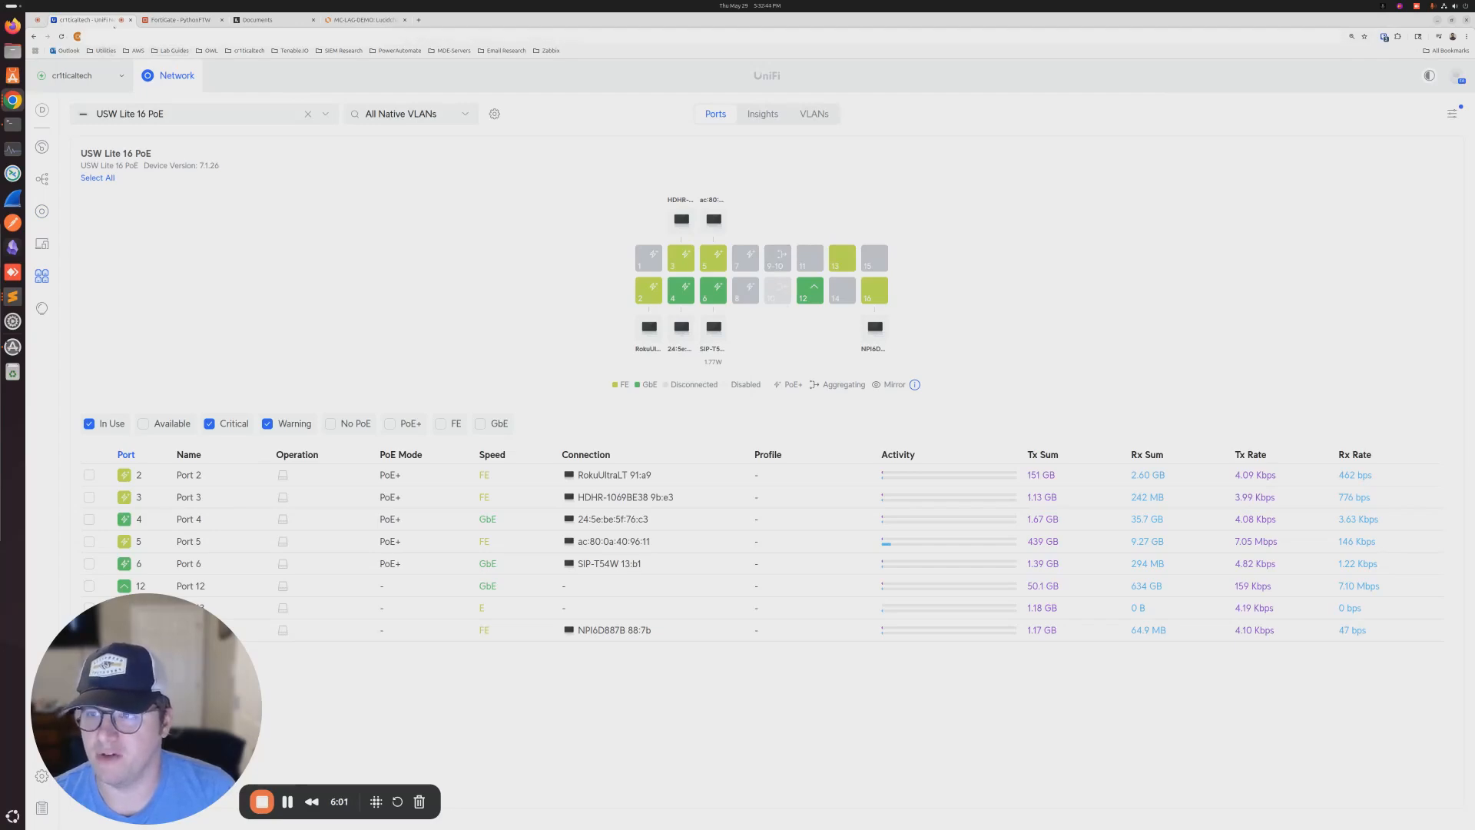
{"action": "left_click", "coordinate": [175, 20]}
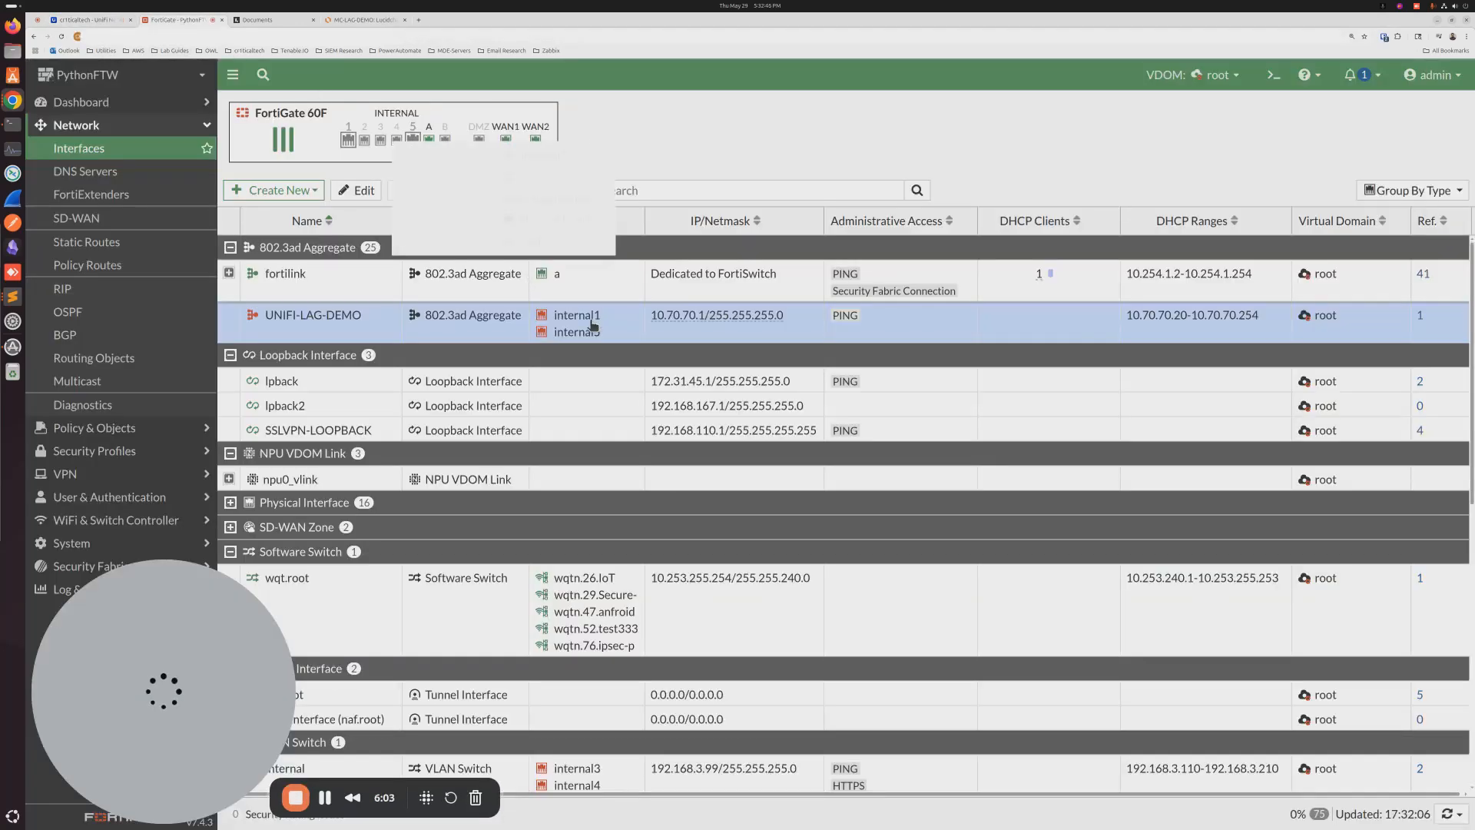
{"action": "left_click_drag", "start_coordinate": [556, 314], "coordinate": [598, 332]}
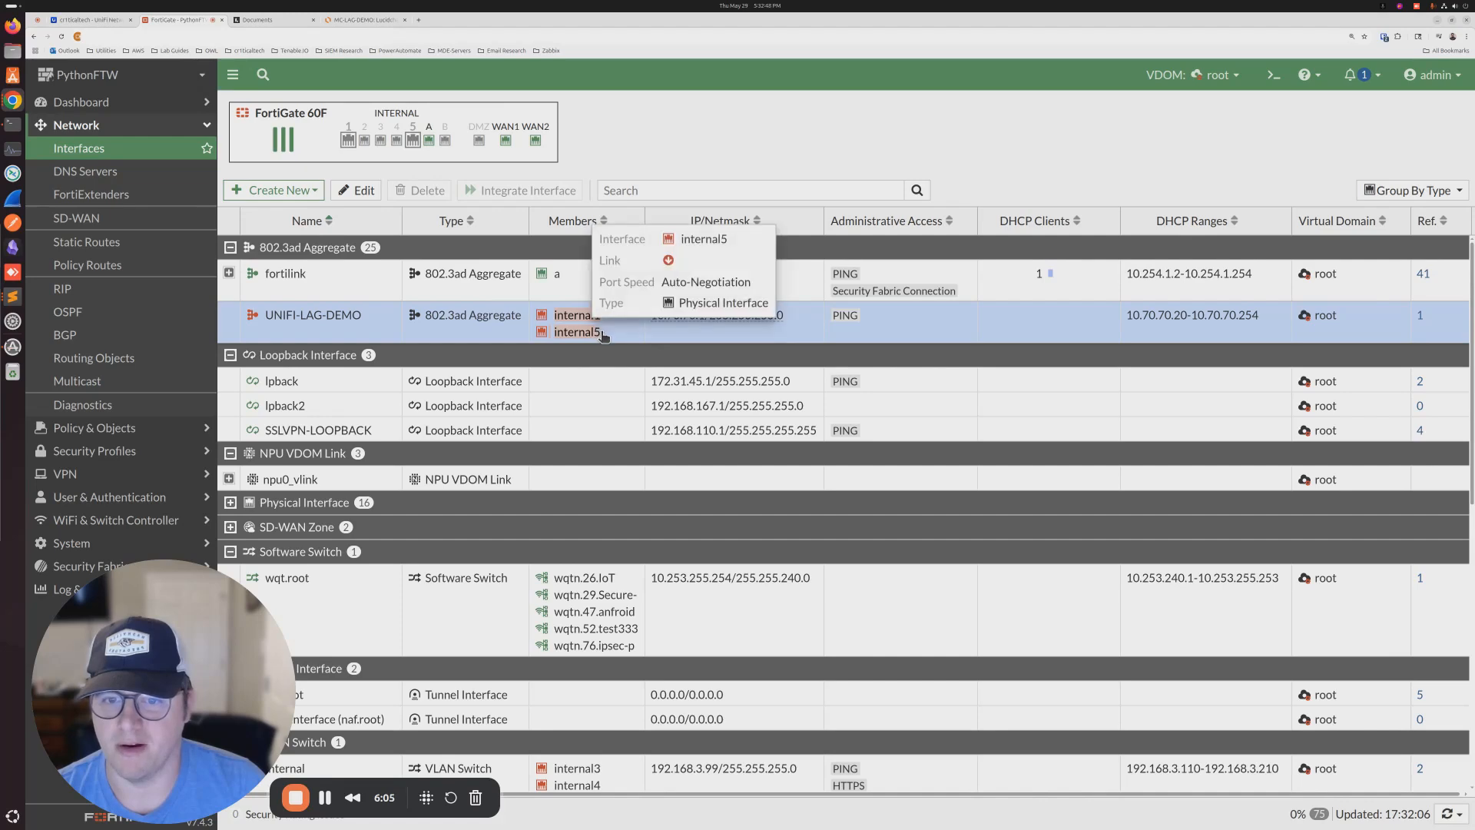
{"action": "left_click", "coordinate": [370, 22]}
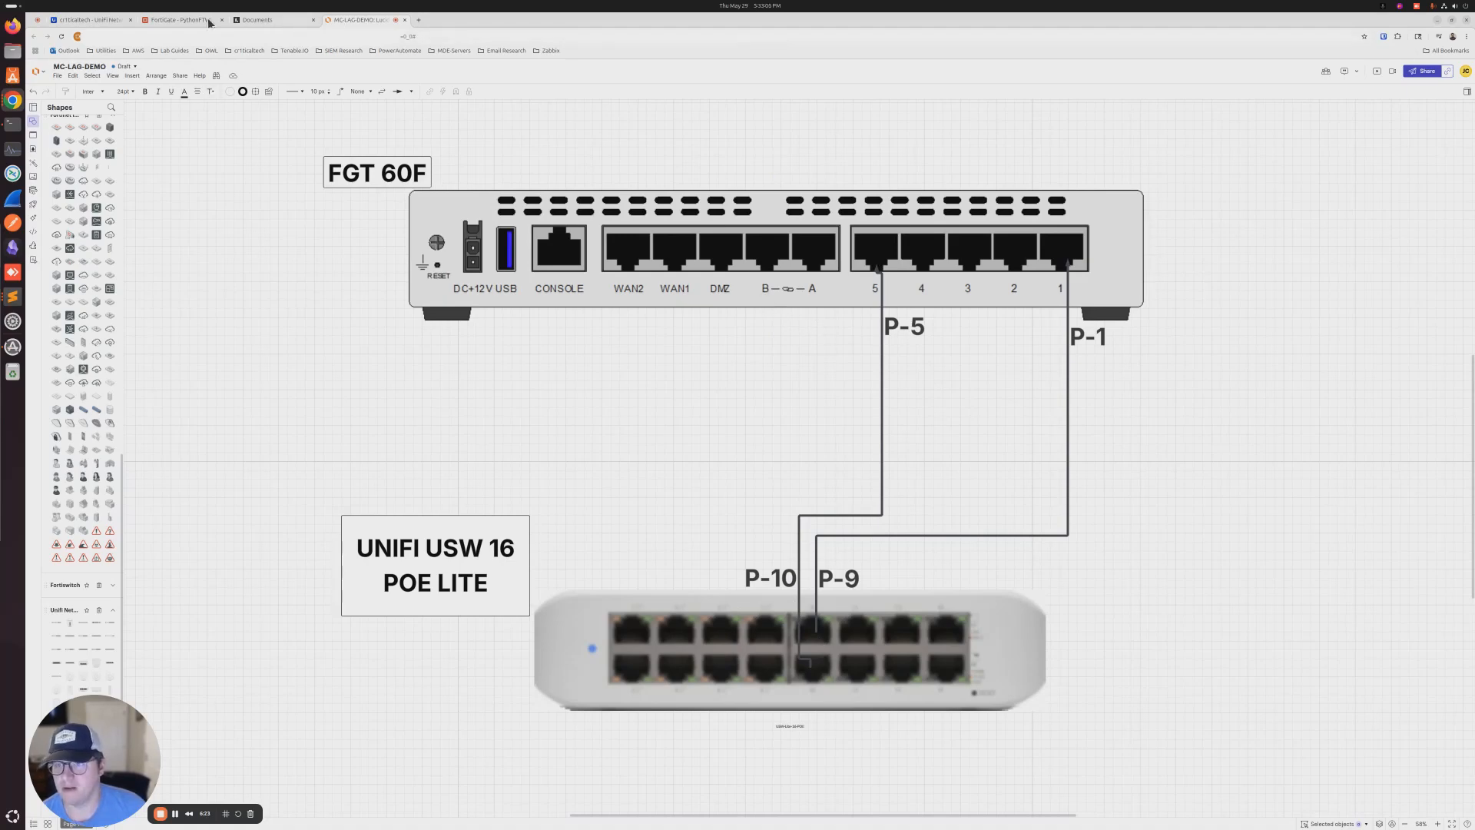
{"action": "left_click", "coordinate": [183, 23]}
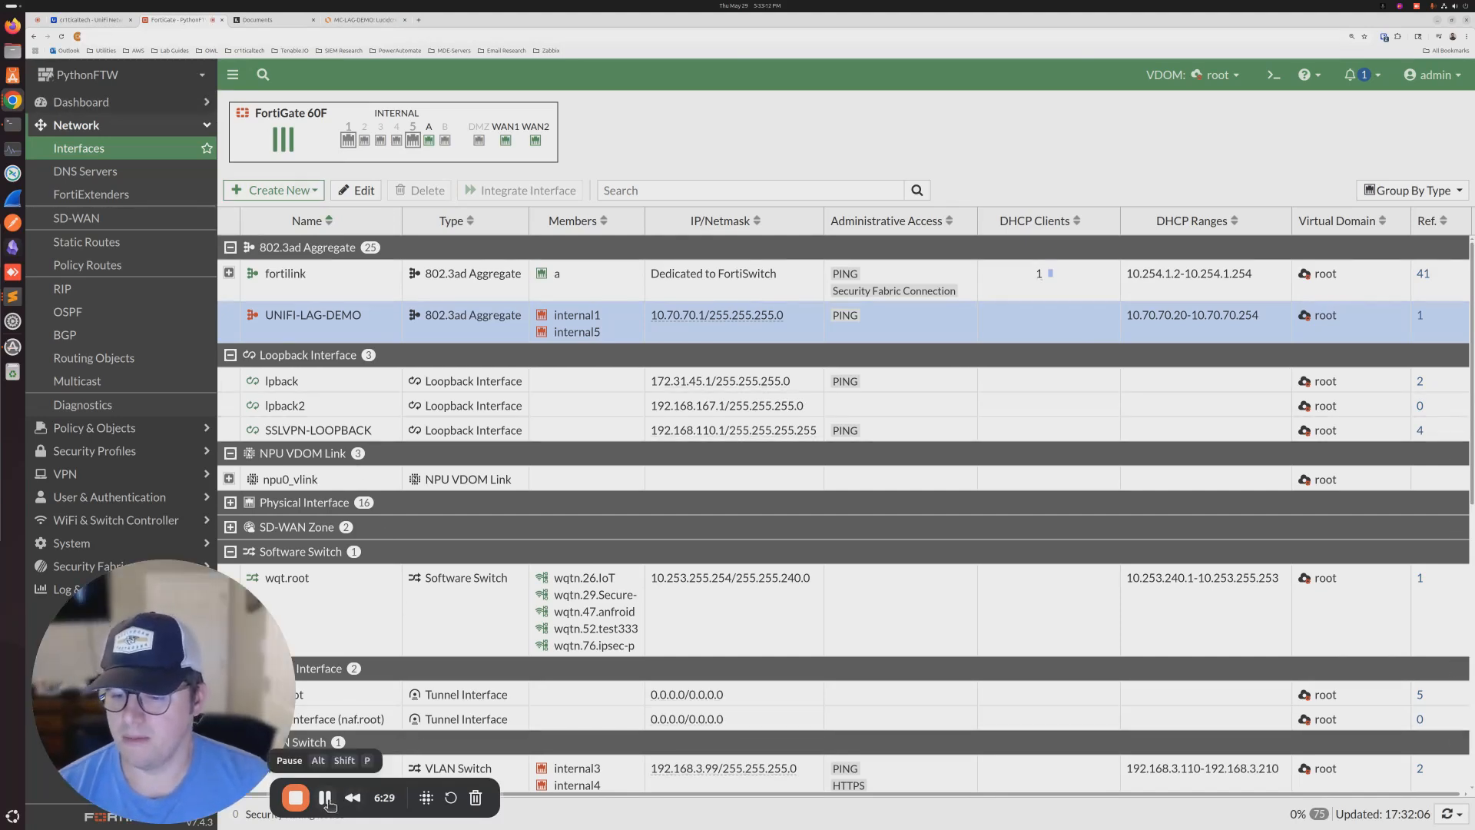
Refresh the FortiGate interface list and check UNIFI-LAG-DEMO's link status, members and DHCP clients.
{"action": "left_click", "coordinate": [324, 797]}
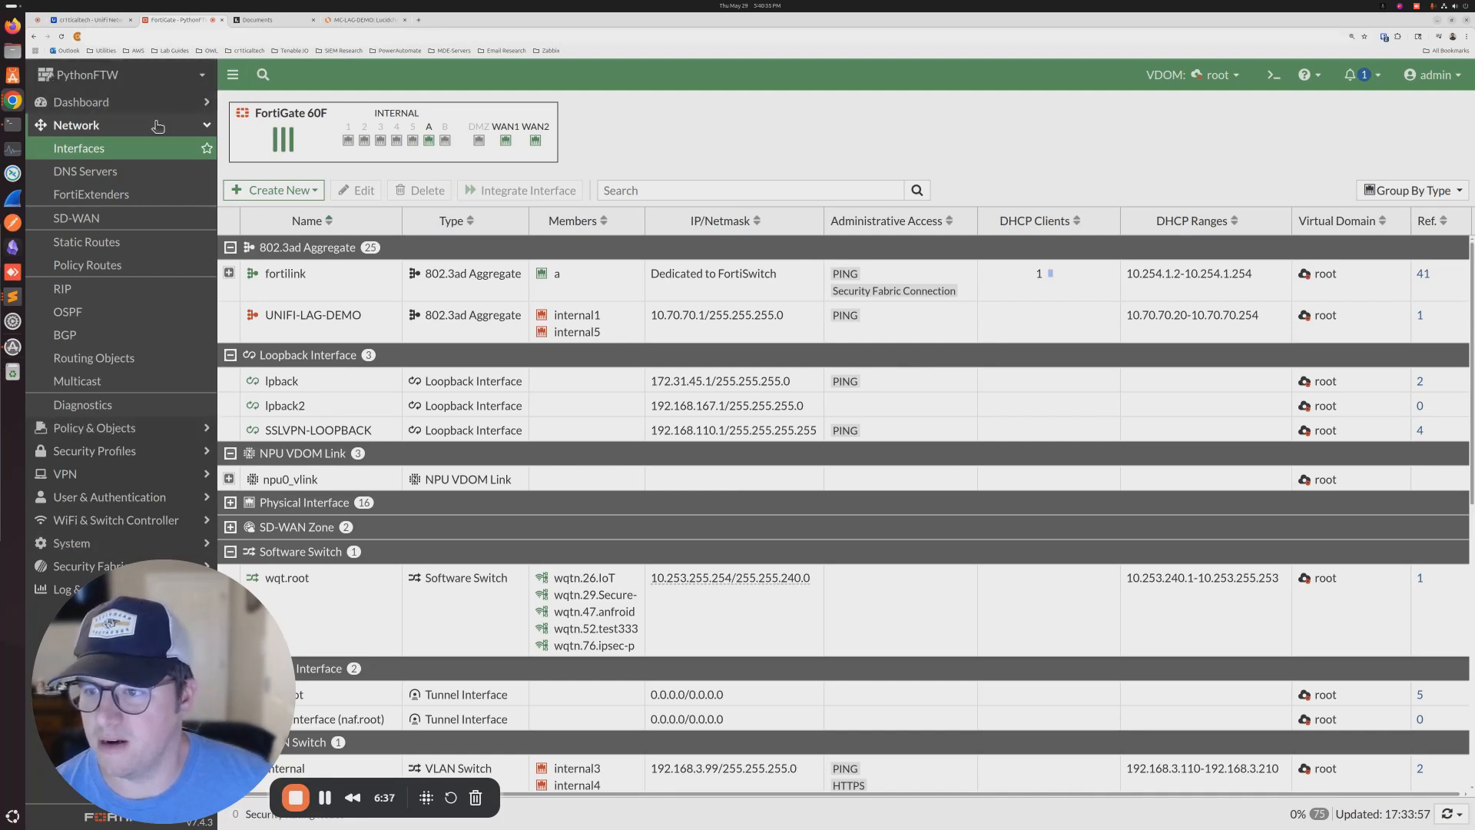
{"action": "left_click", "coordinate": [156, 148]}
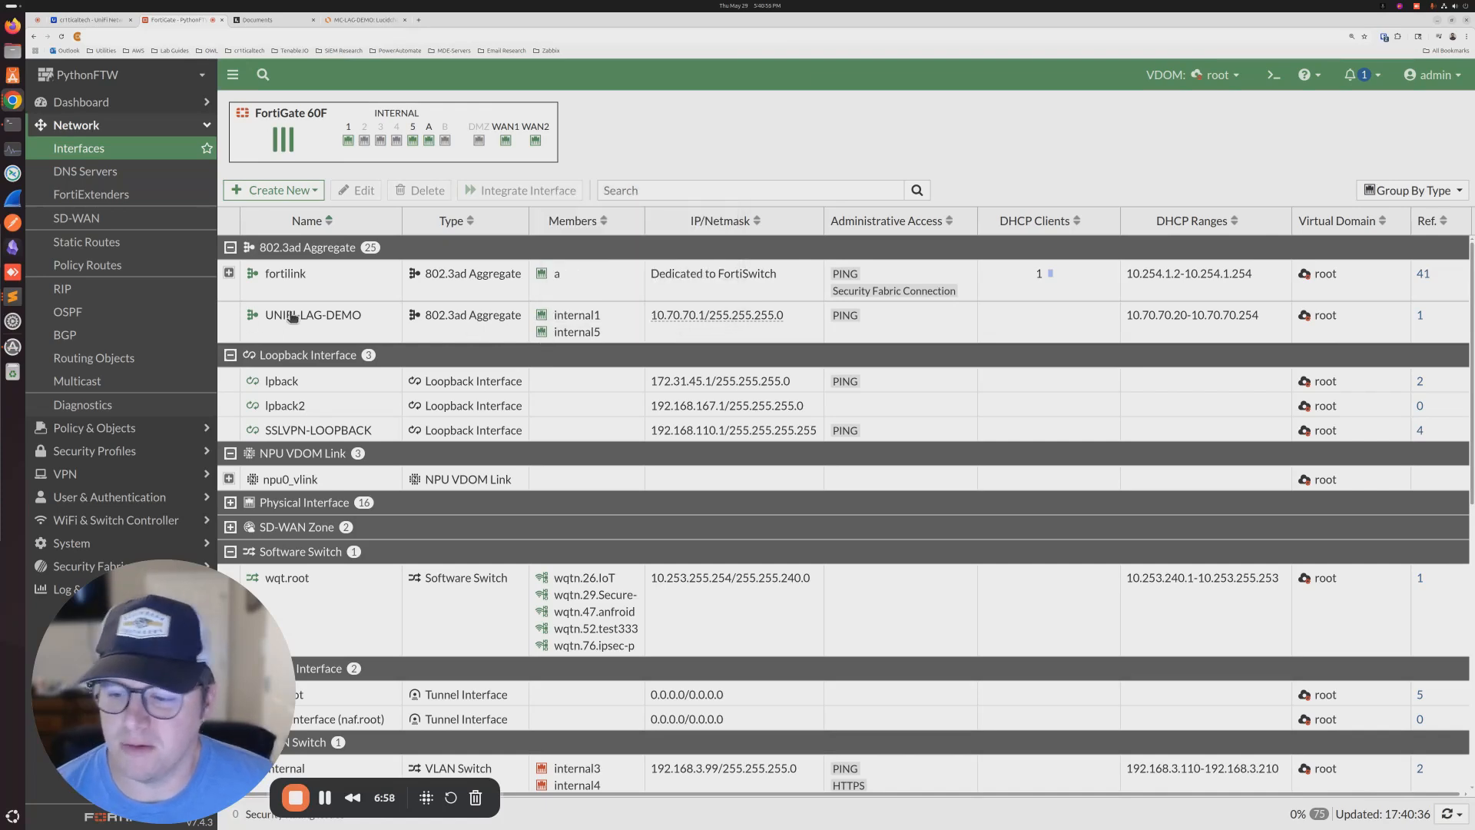
{"action": "mouse_move", "coordinate": [292, 318]}
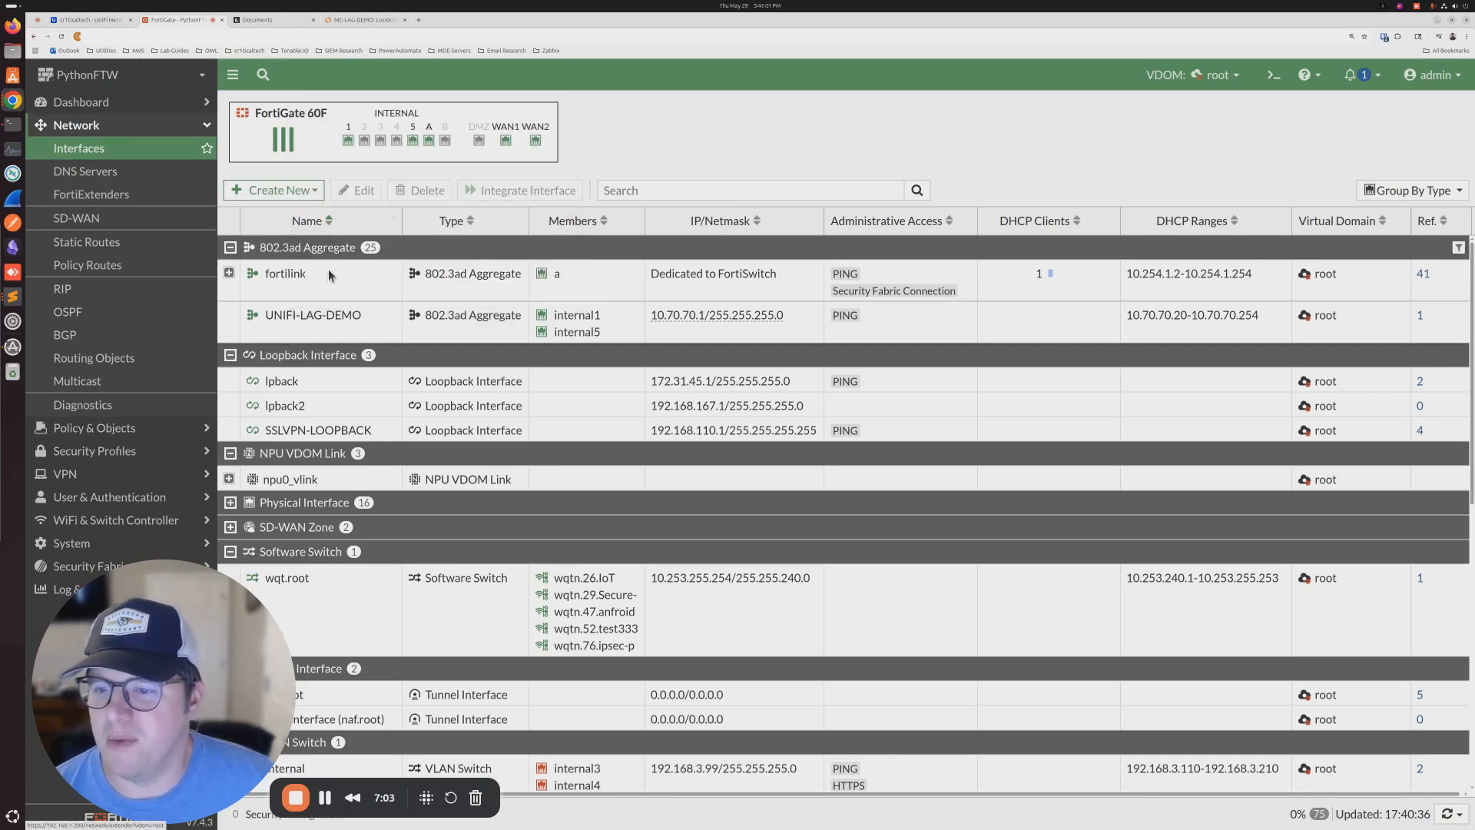
{"action": "left_click", "coordinate": [96, 149]}
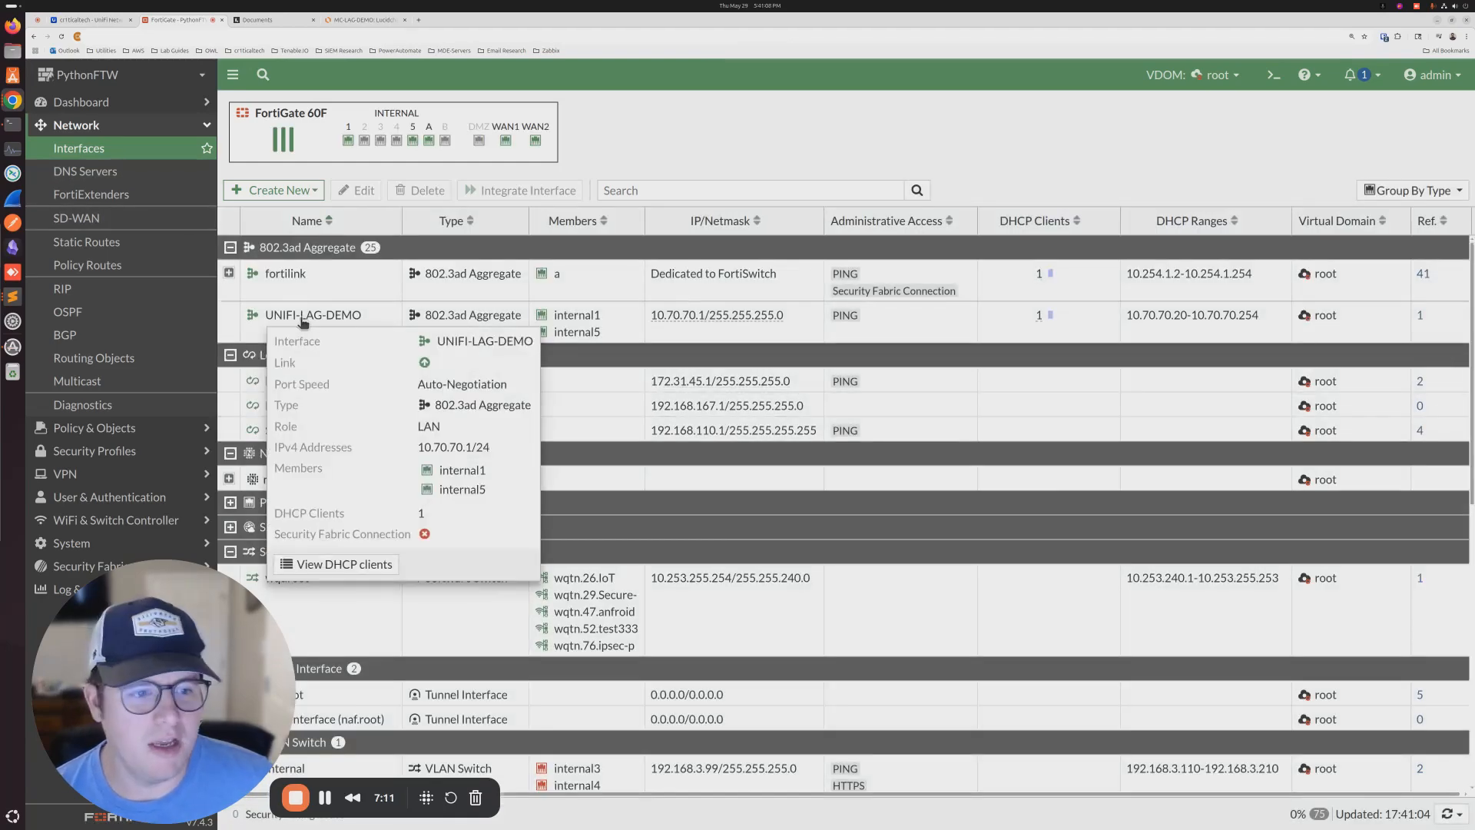
{"action": "mouse_move", "coordinate": [1041, 320]}
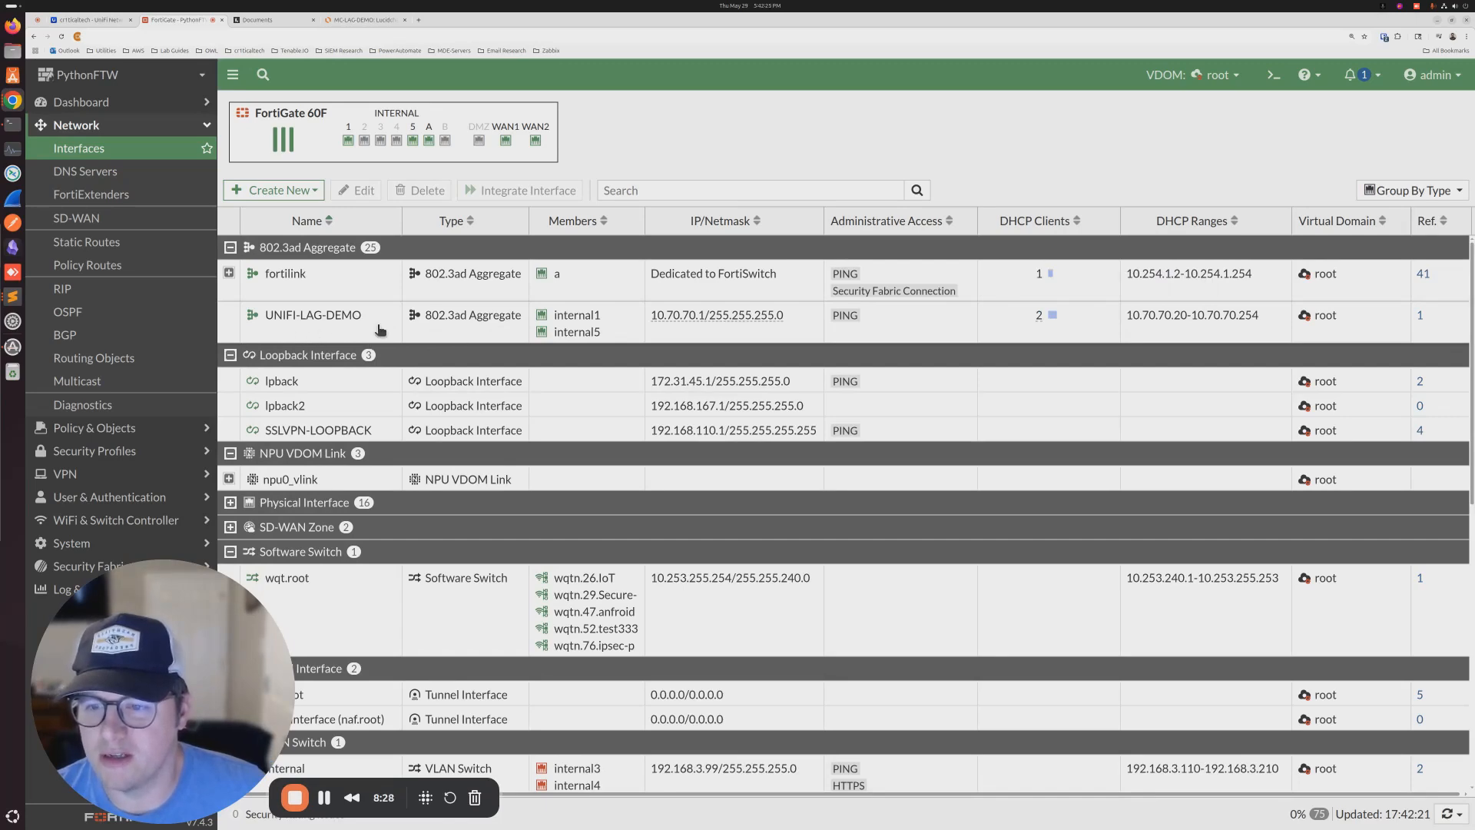
Add UNIFI-LAG-DEMO as an interface member of the Home-Lab zone and save the zone.
{"action": "left_click", "coordinate": [313, 317]}
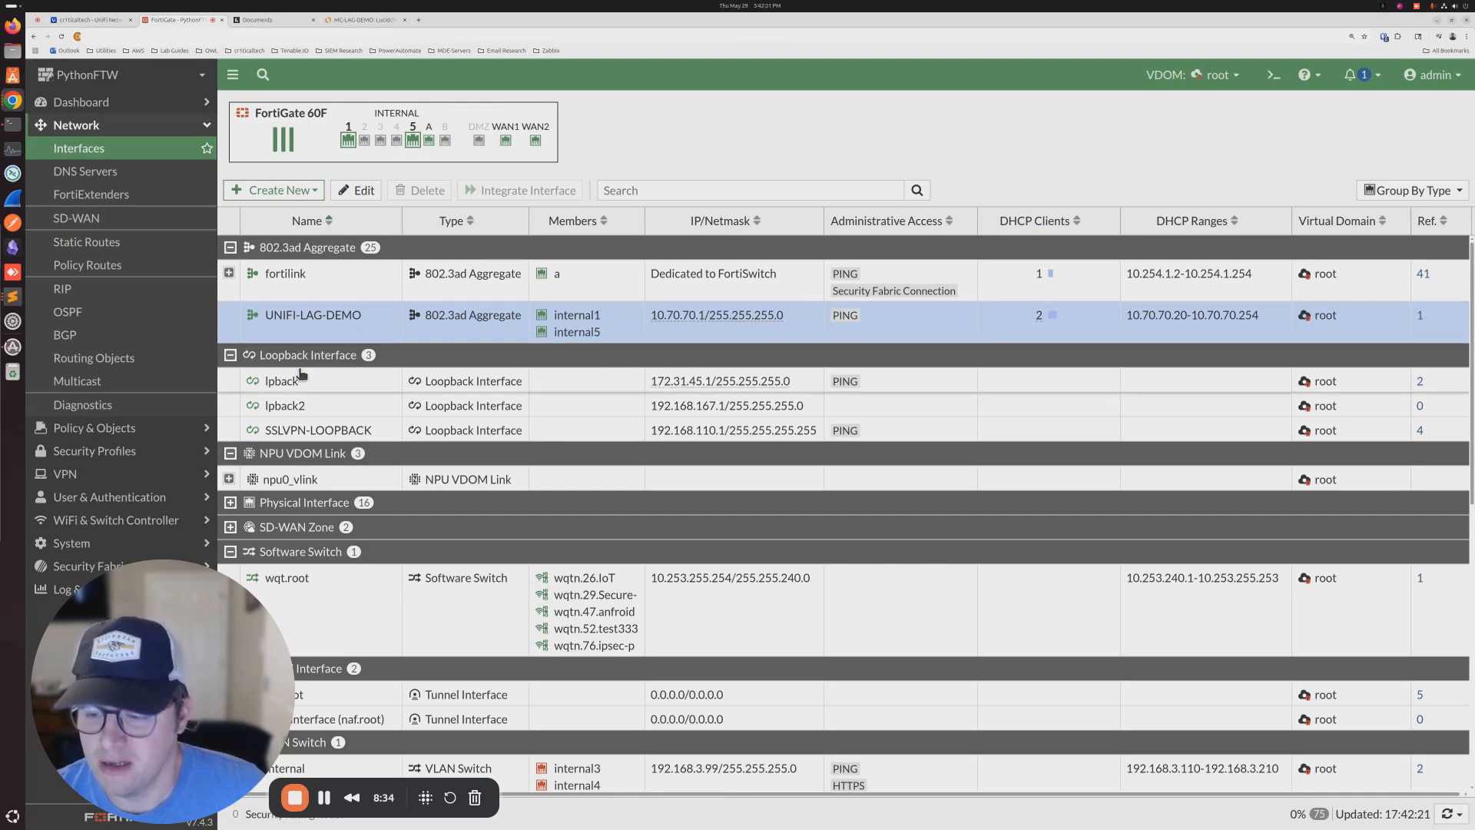
{"action": "scroll", "coordinate": [300, 374], "scroll_direction": "down", "scroll_amount": 7}
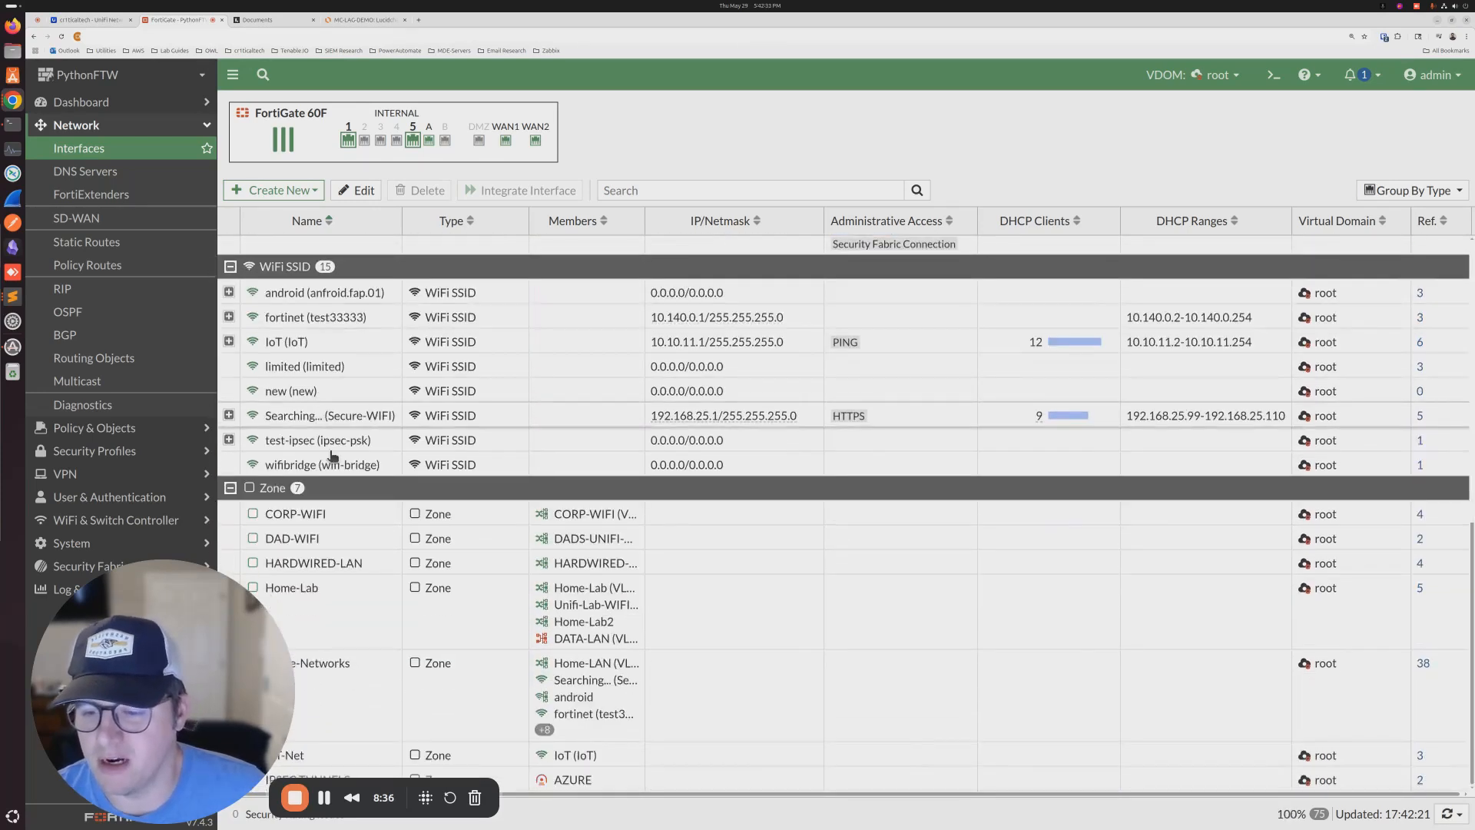
{"action": "double_click", "coordinate": [487, 622]}
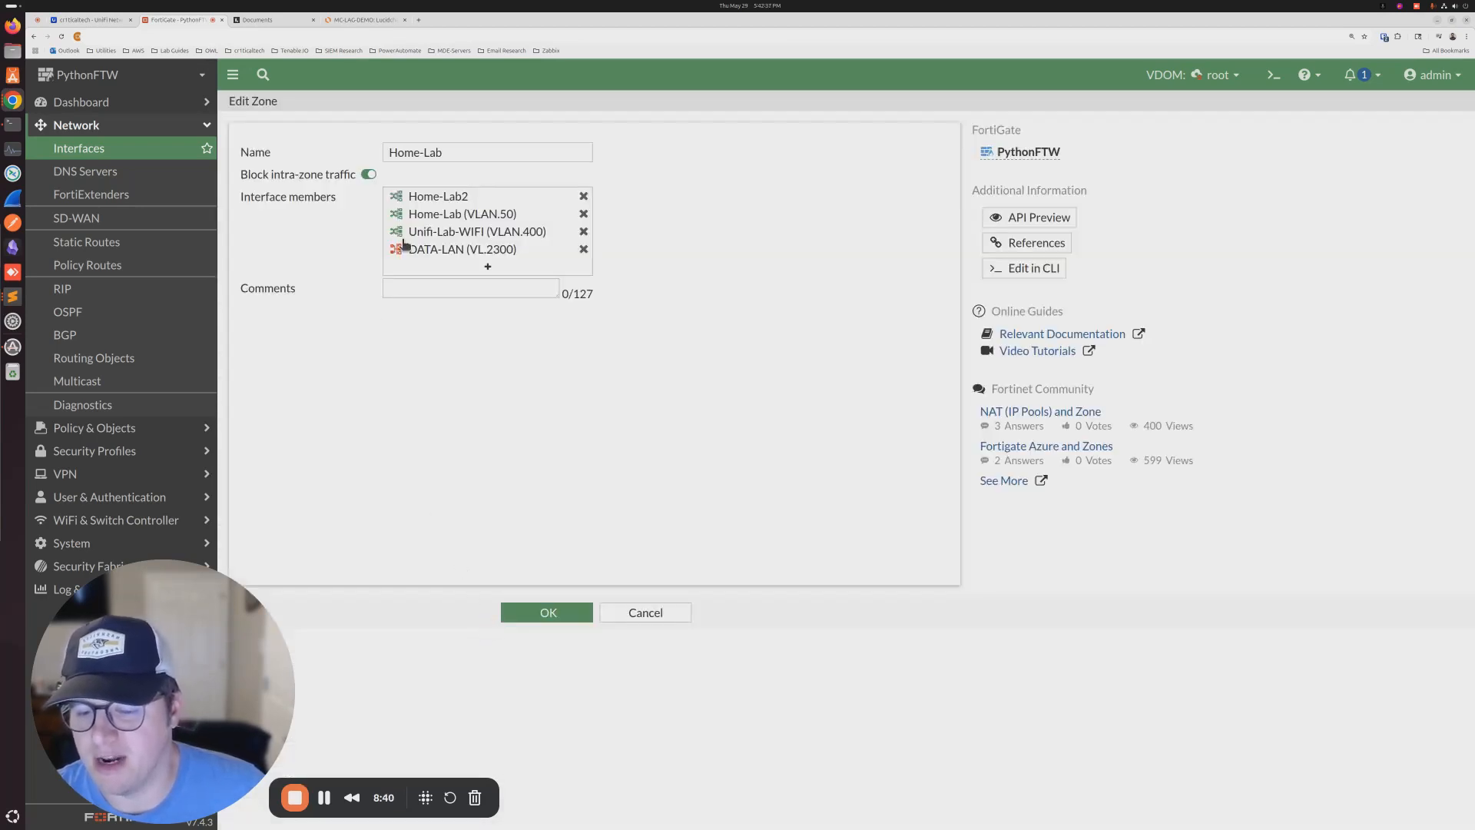
{"action": "left_click", "coordinate": [512, 270]}
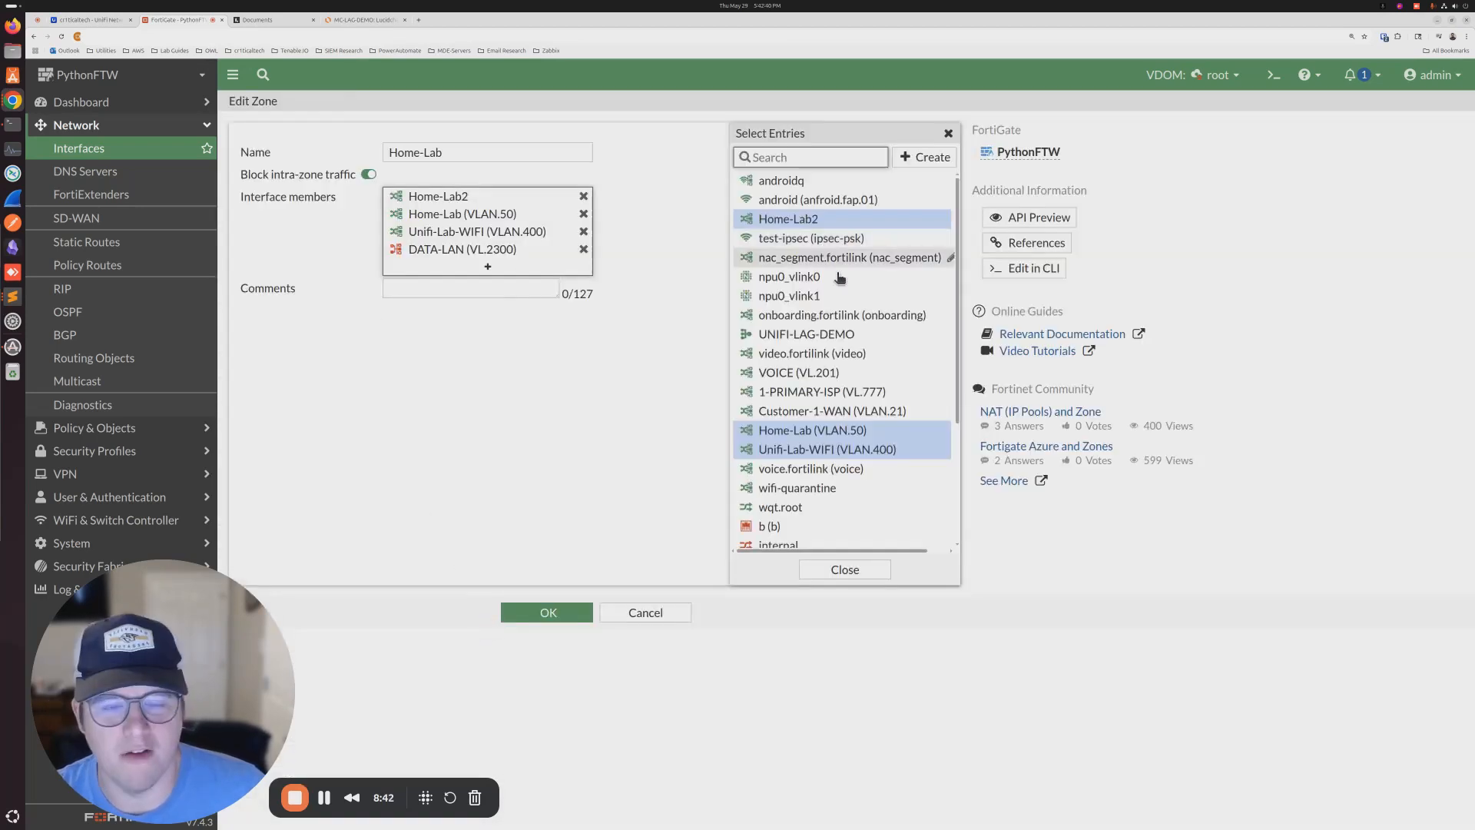
{"action": "left_click", "coordinate": [803, 336]}
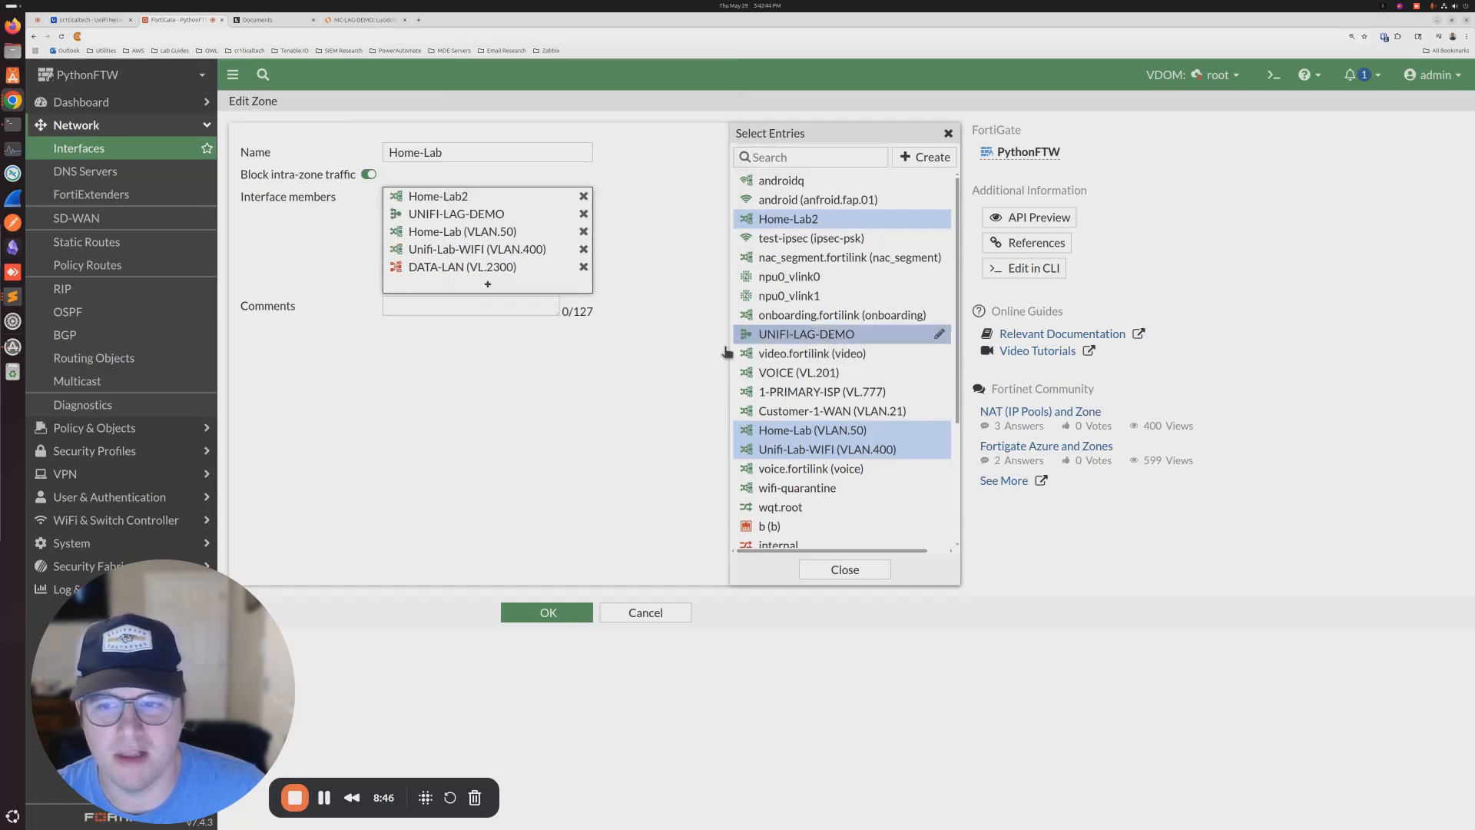
{"action": "left_click", "coordinate": [542, 614]}
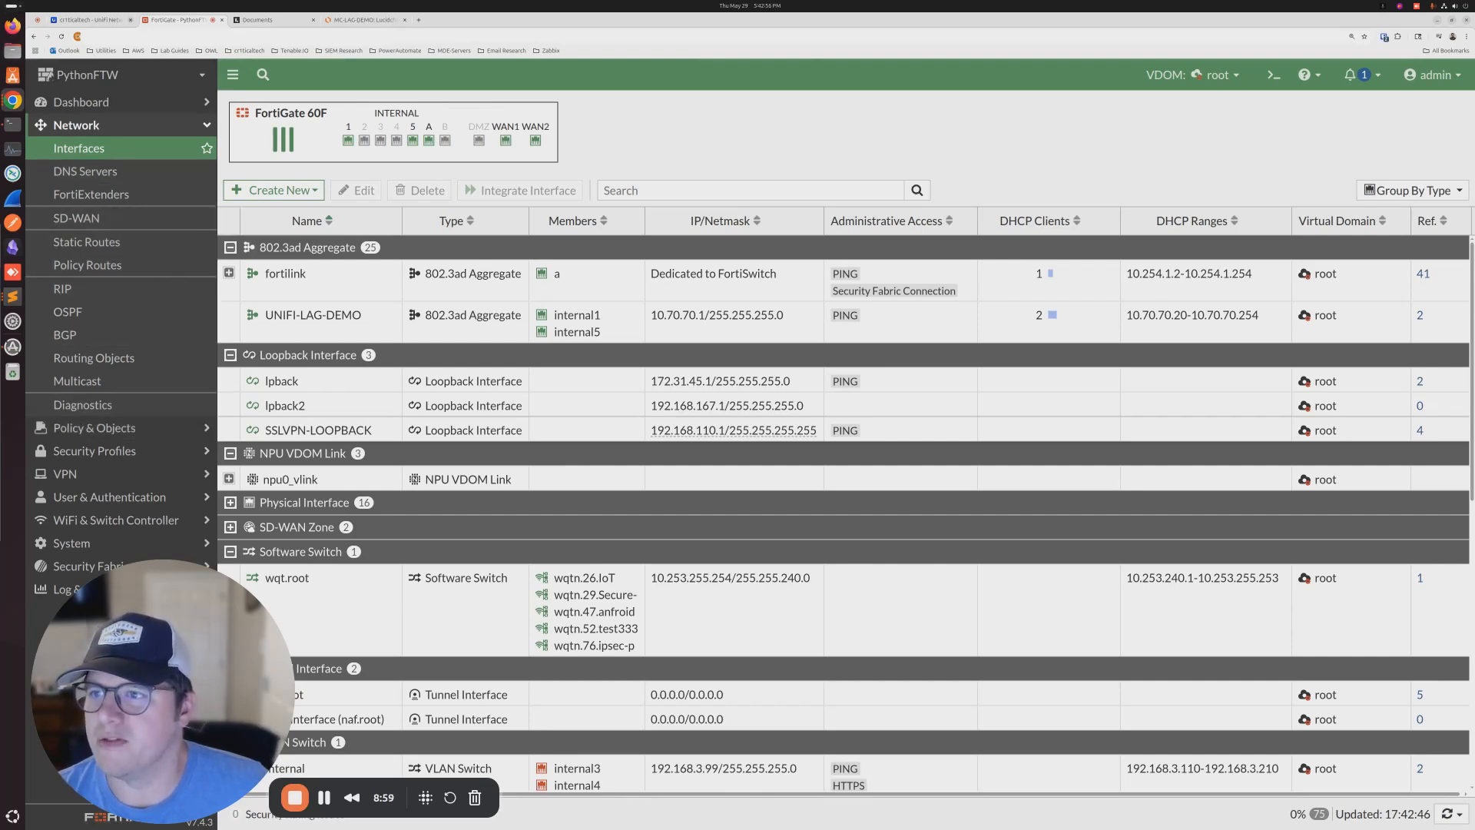
Switch to UniFi and check the USW Lite 16 PoE's IP address, uplink speed and aggregated ports.
{"action": "left_click", "coordinate": [88, 20]}
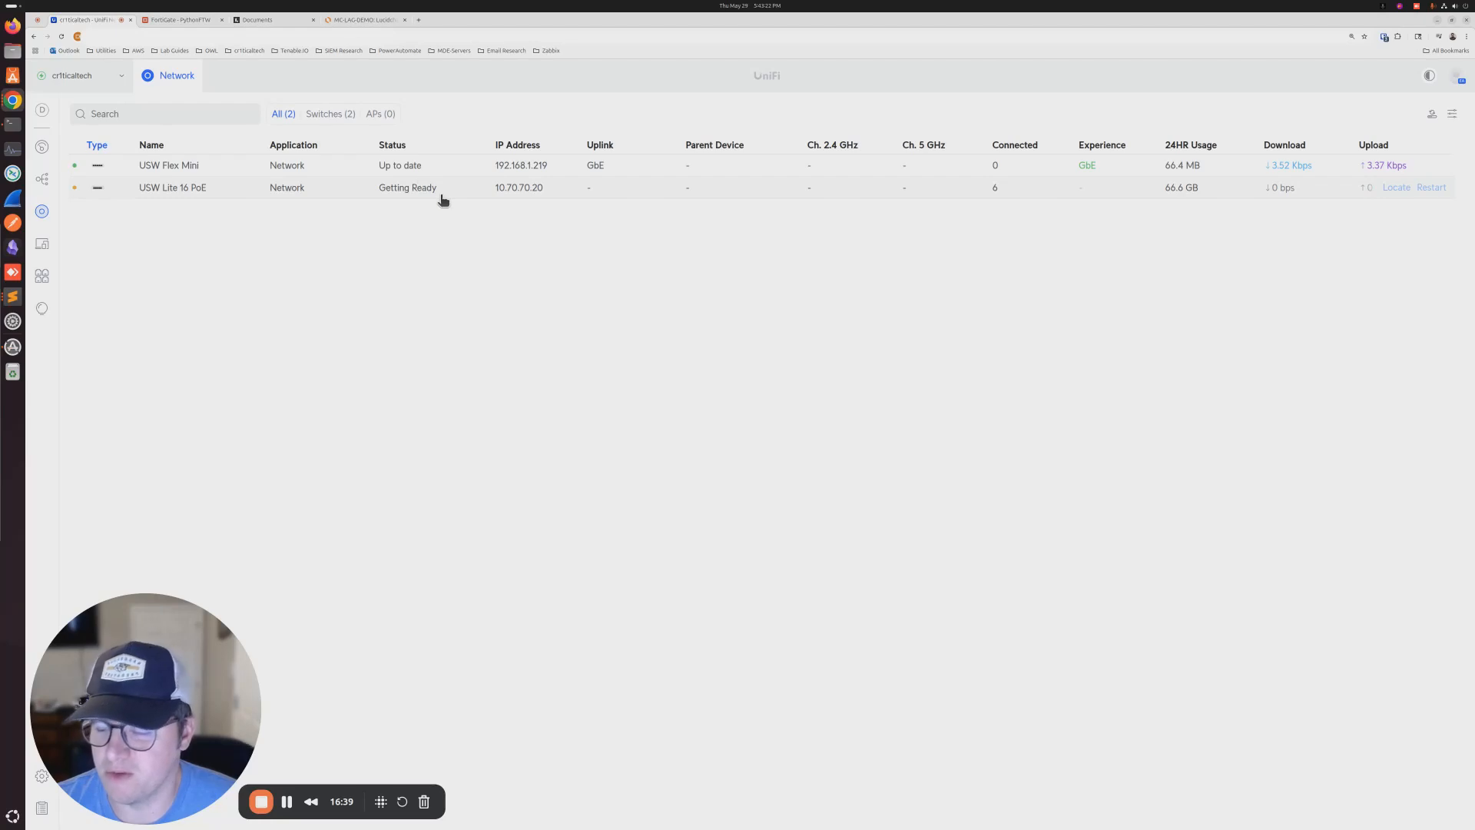
{"action": "left_click_drag", "start_coordinate": [487, 191], "coordinate": [550, 193]}
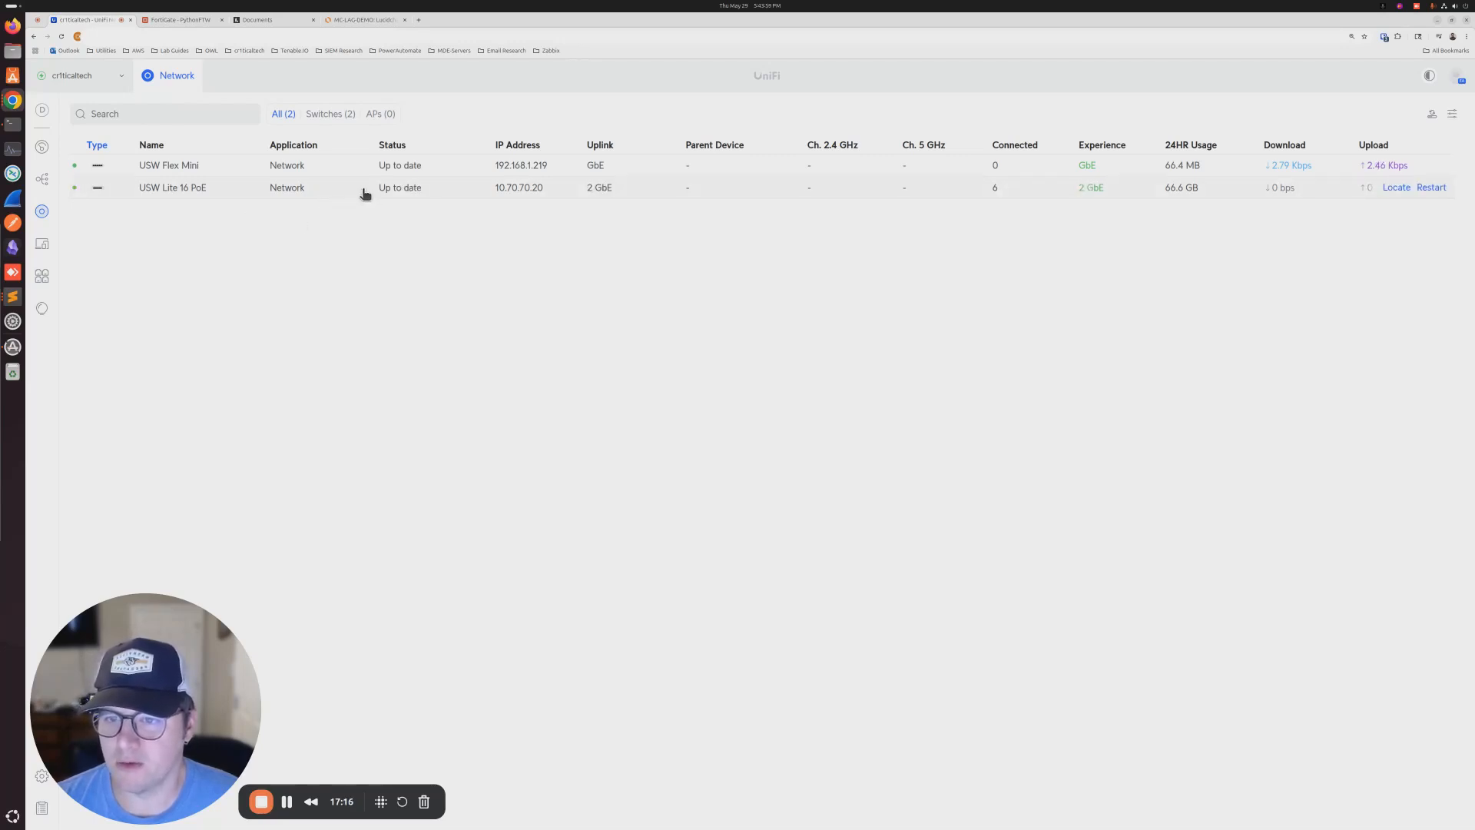
{"action": "left_click", "coordinate": [364, 193]}
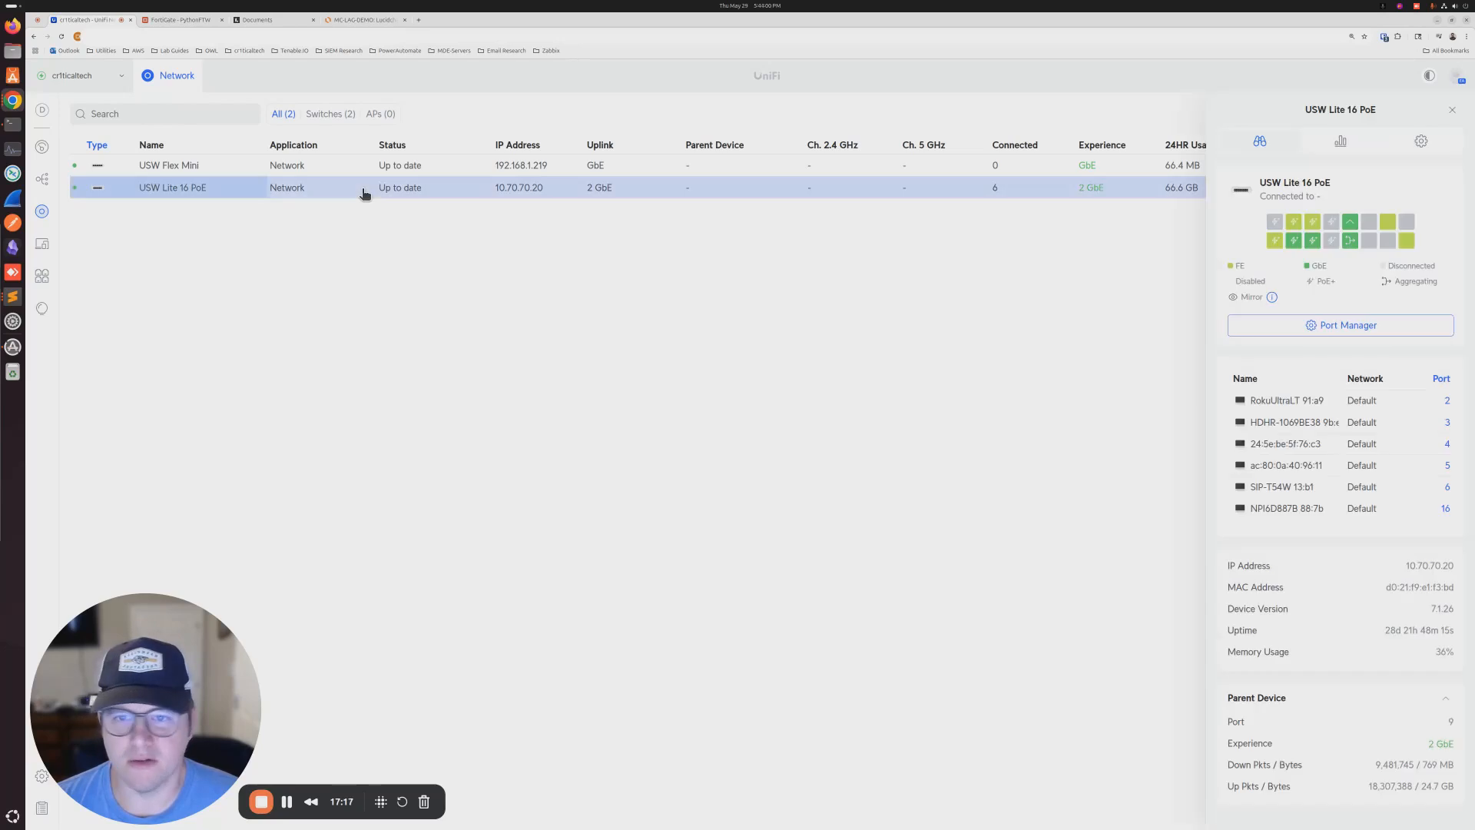
{"action": "left_click", "coordinate": [1333, 326]}
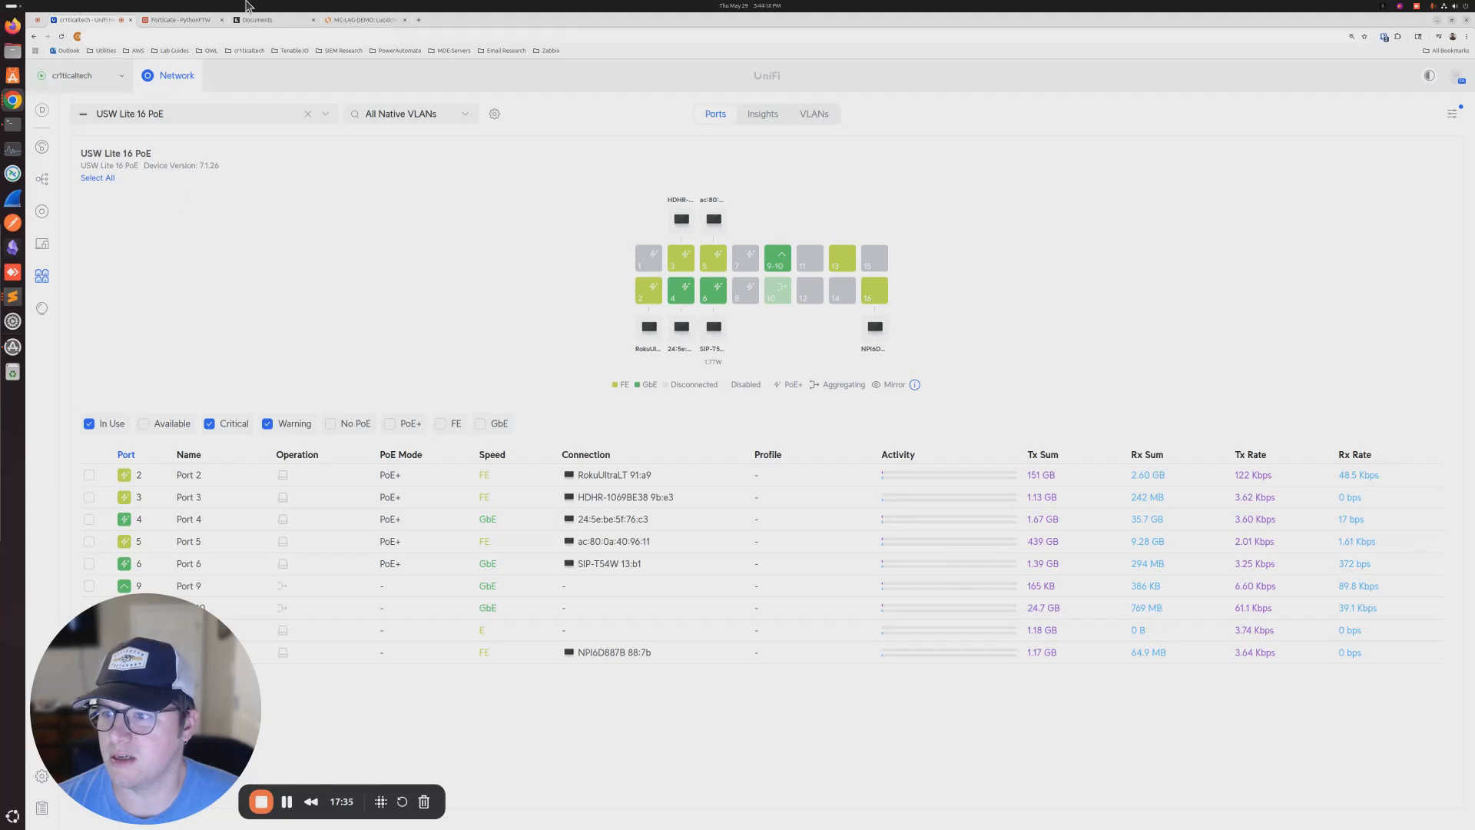
{"action": "left_click", "coordinate": [42, 211]}
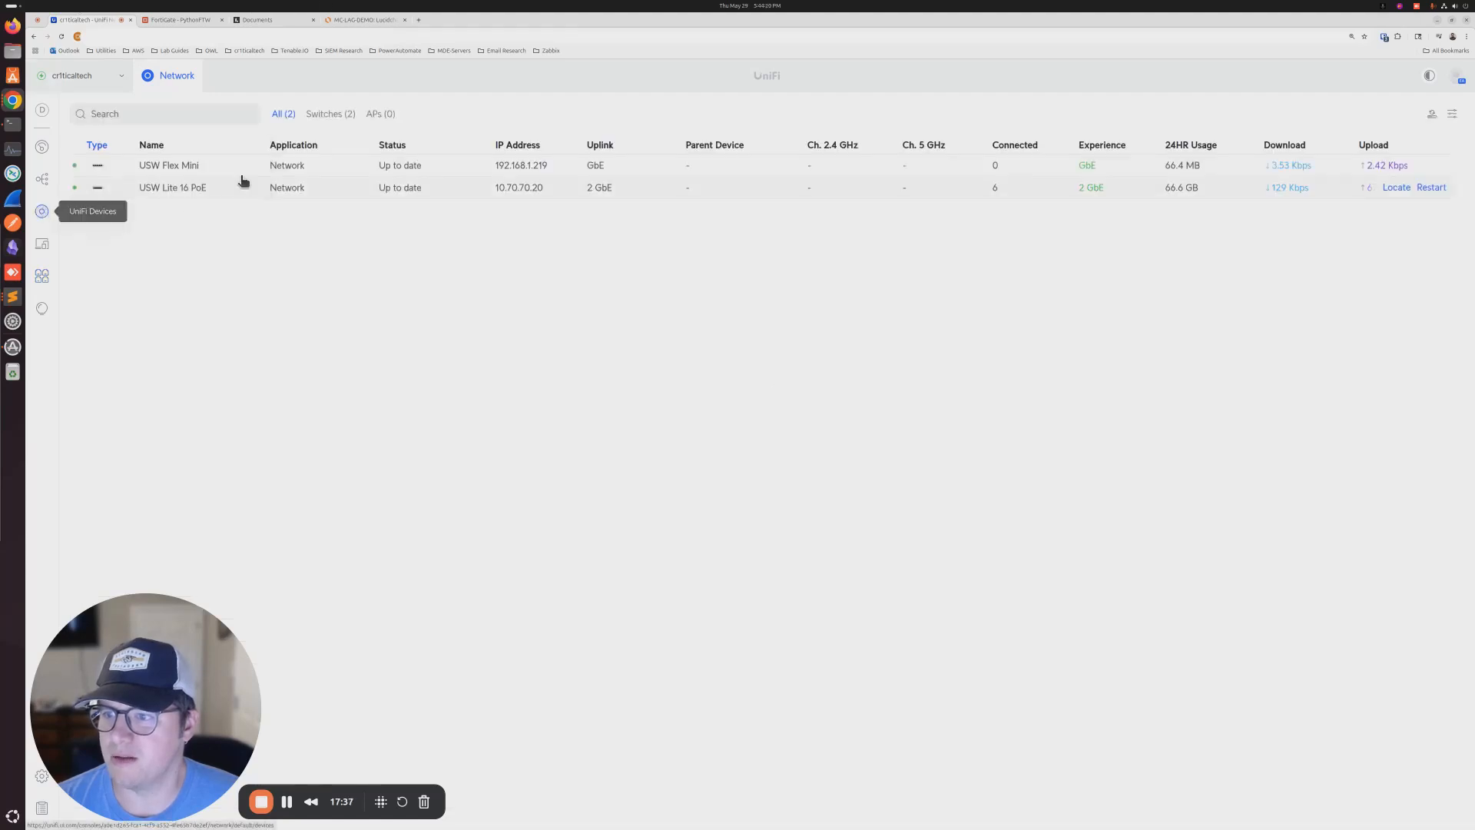
{"action": "left_click_drag", "start_coordinate": [603, 194], "coordinate": [575, 192]}
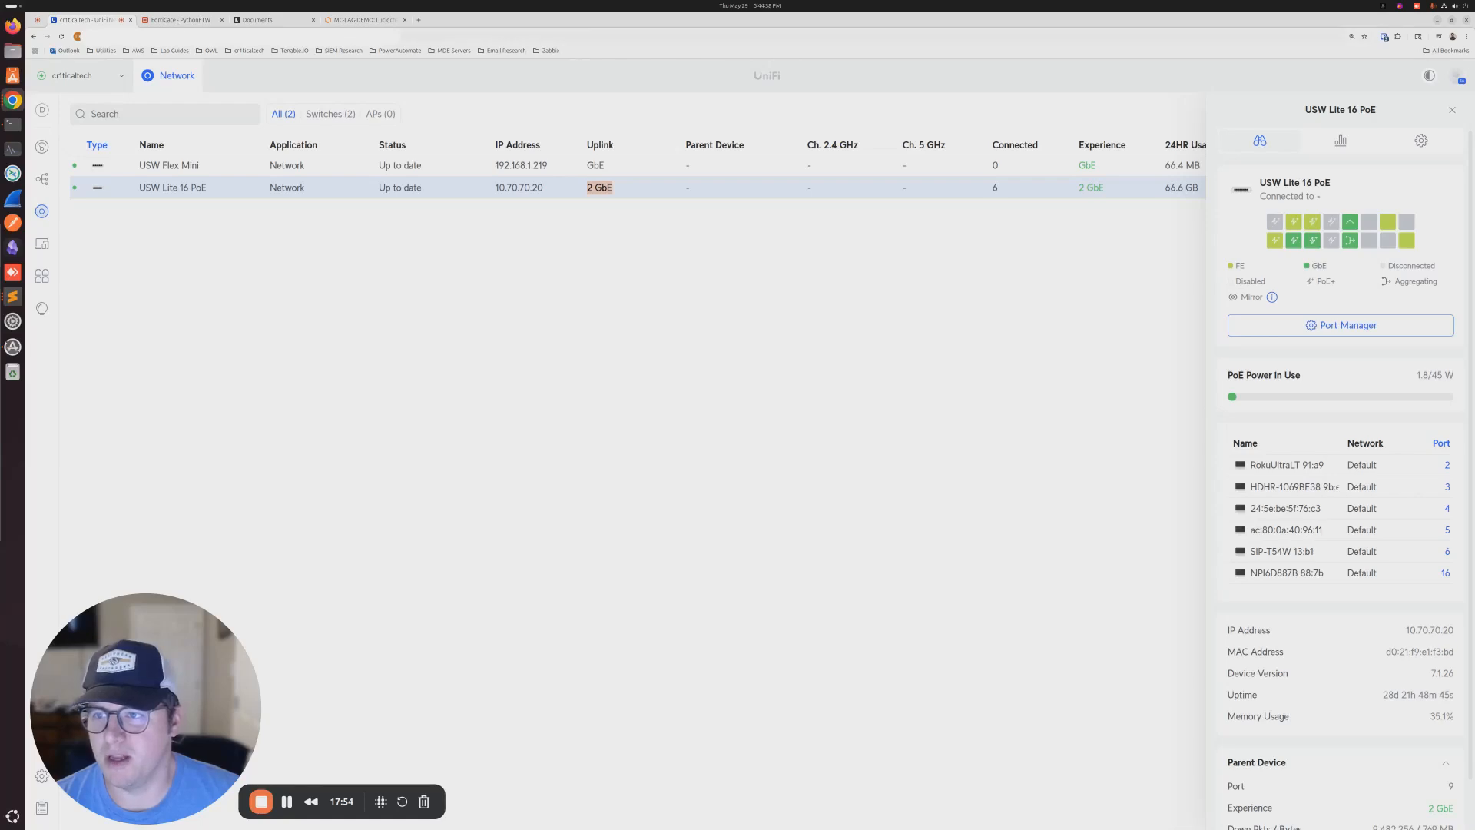
Return to the FortiGate and start a new VLAN interface named VL.300.
{"action": "left_click", "coordinate": [170, 23]}
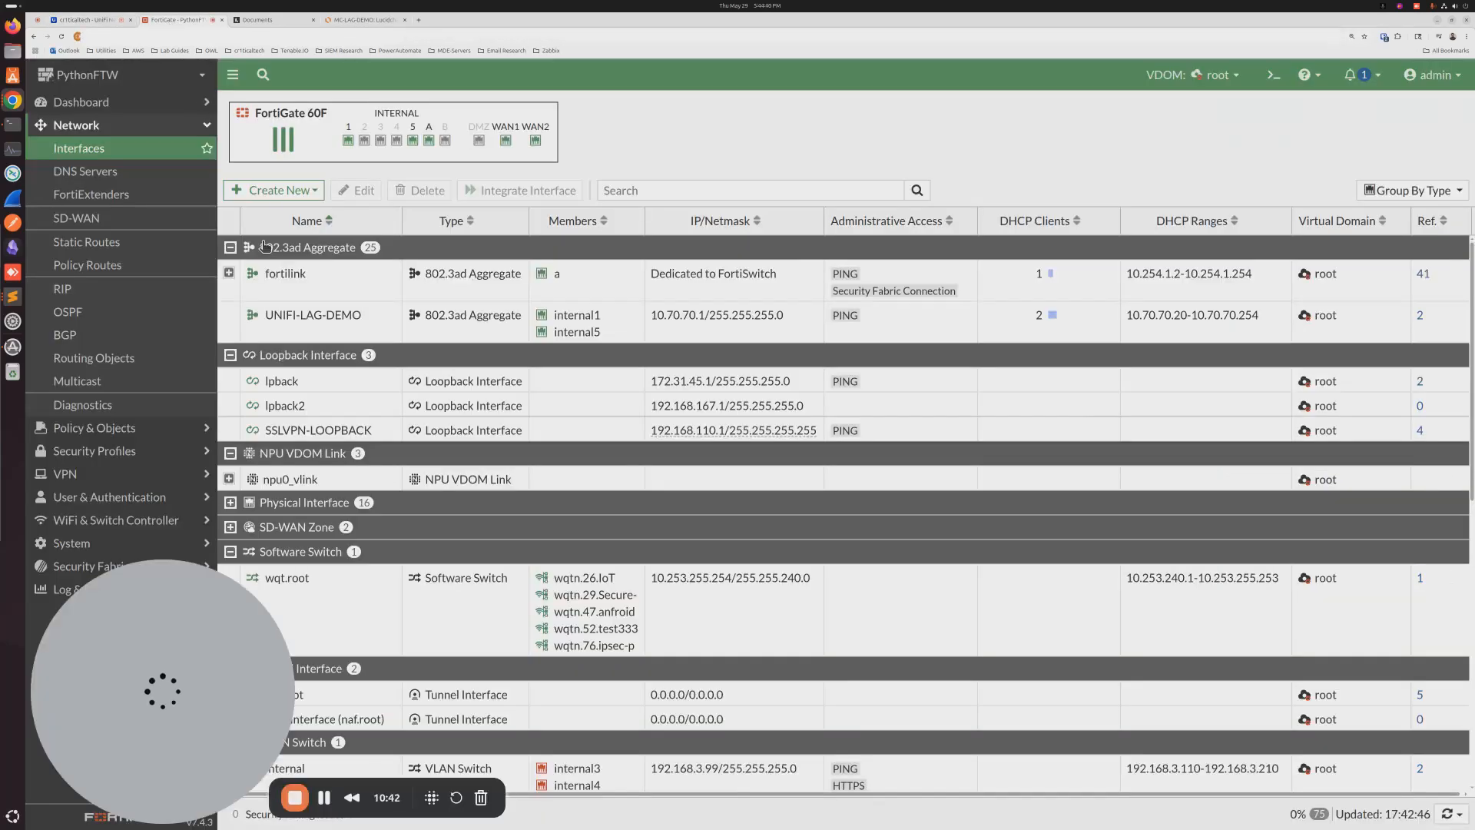
{"action": "left_click", "coordinate": [309, 324]}
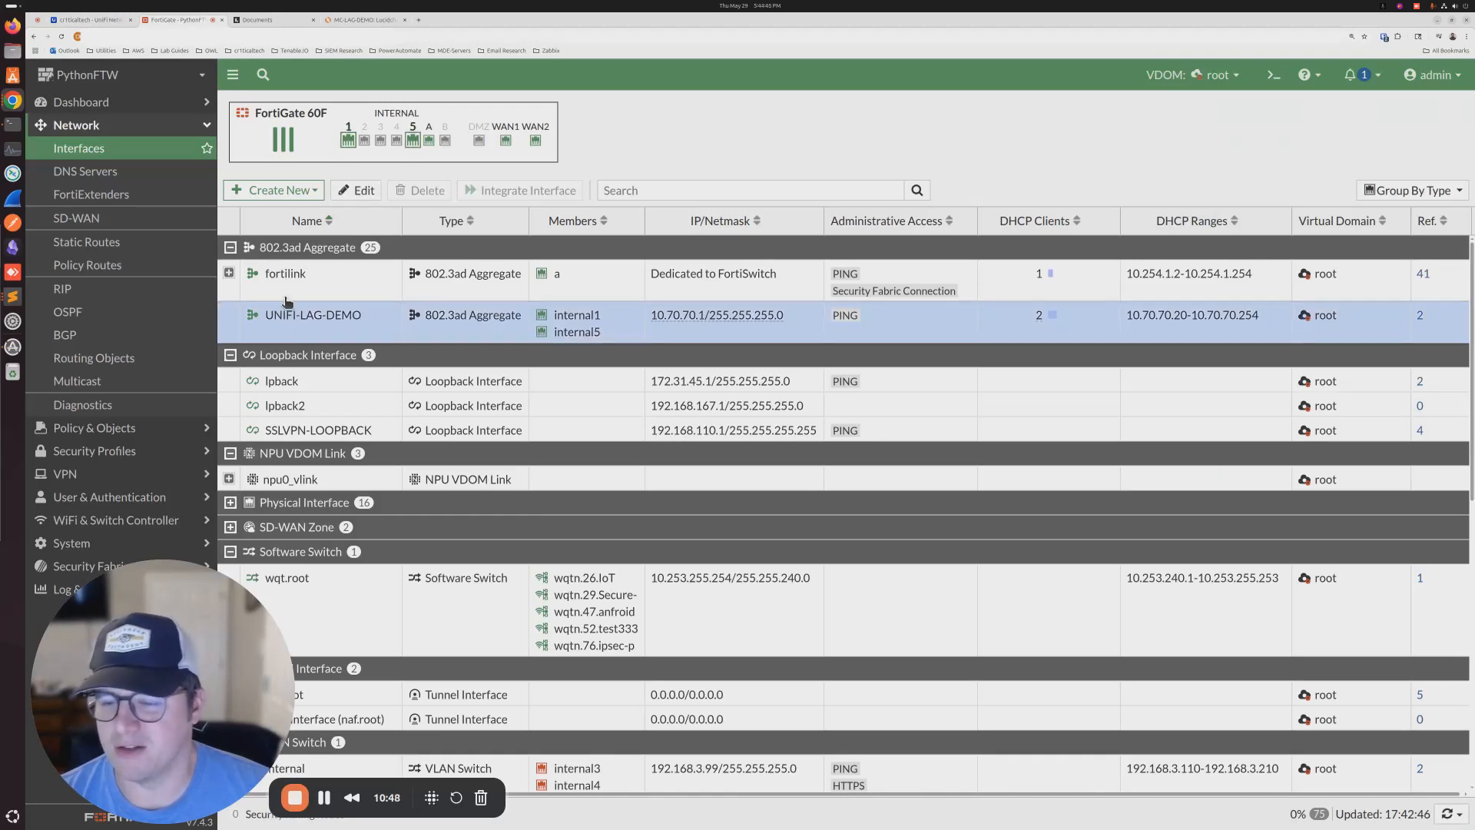
{"action": "left_click", "coordinate": [291, 196]}
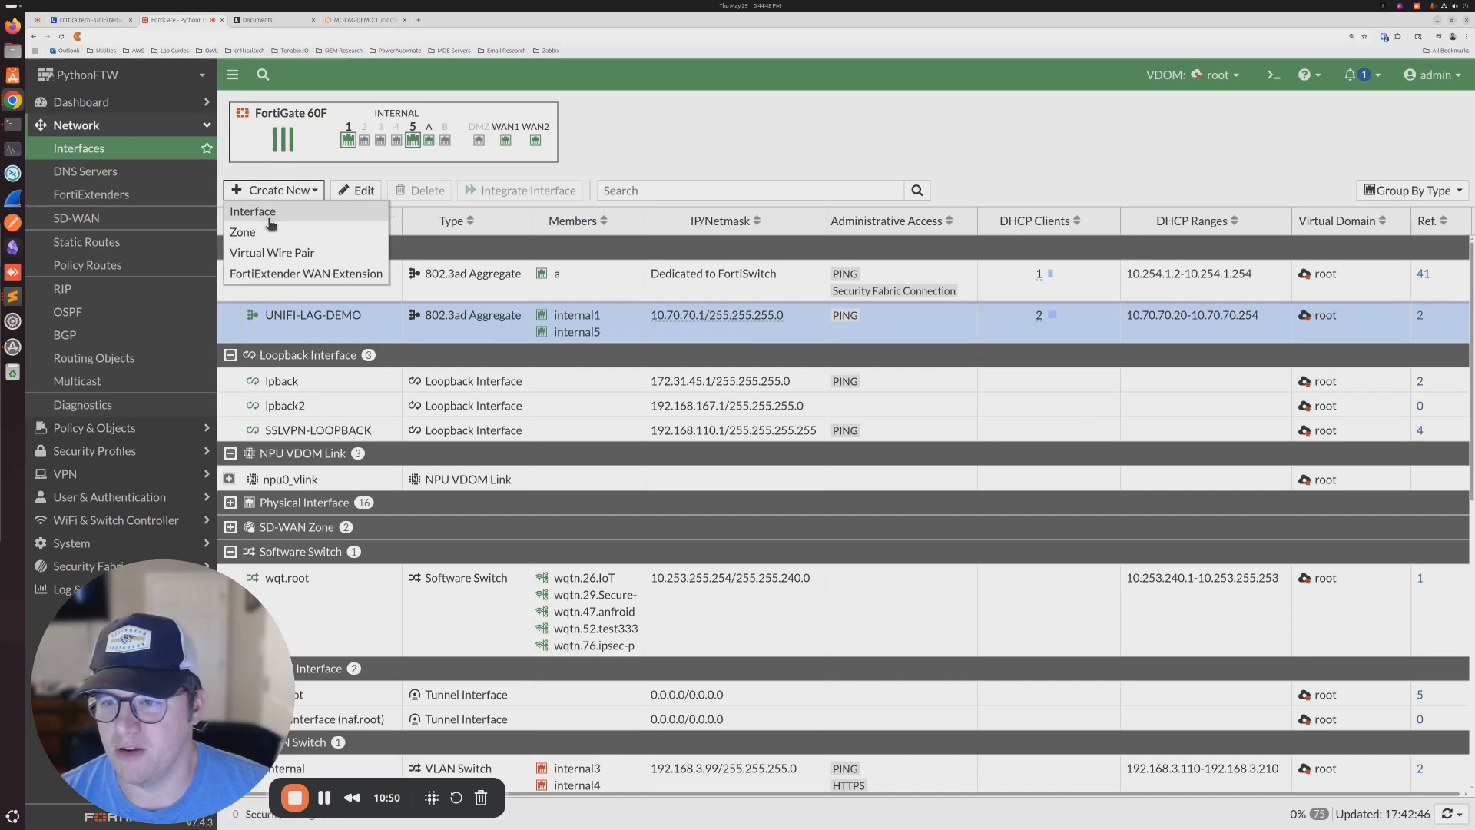
{"action": "left_click", "coordinate": [268, 219]}
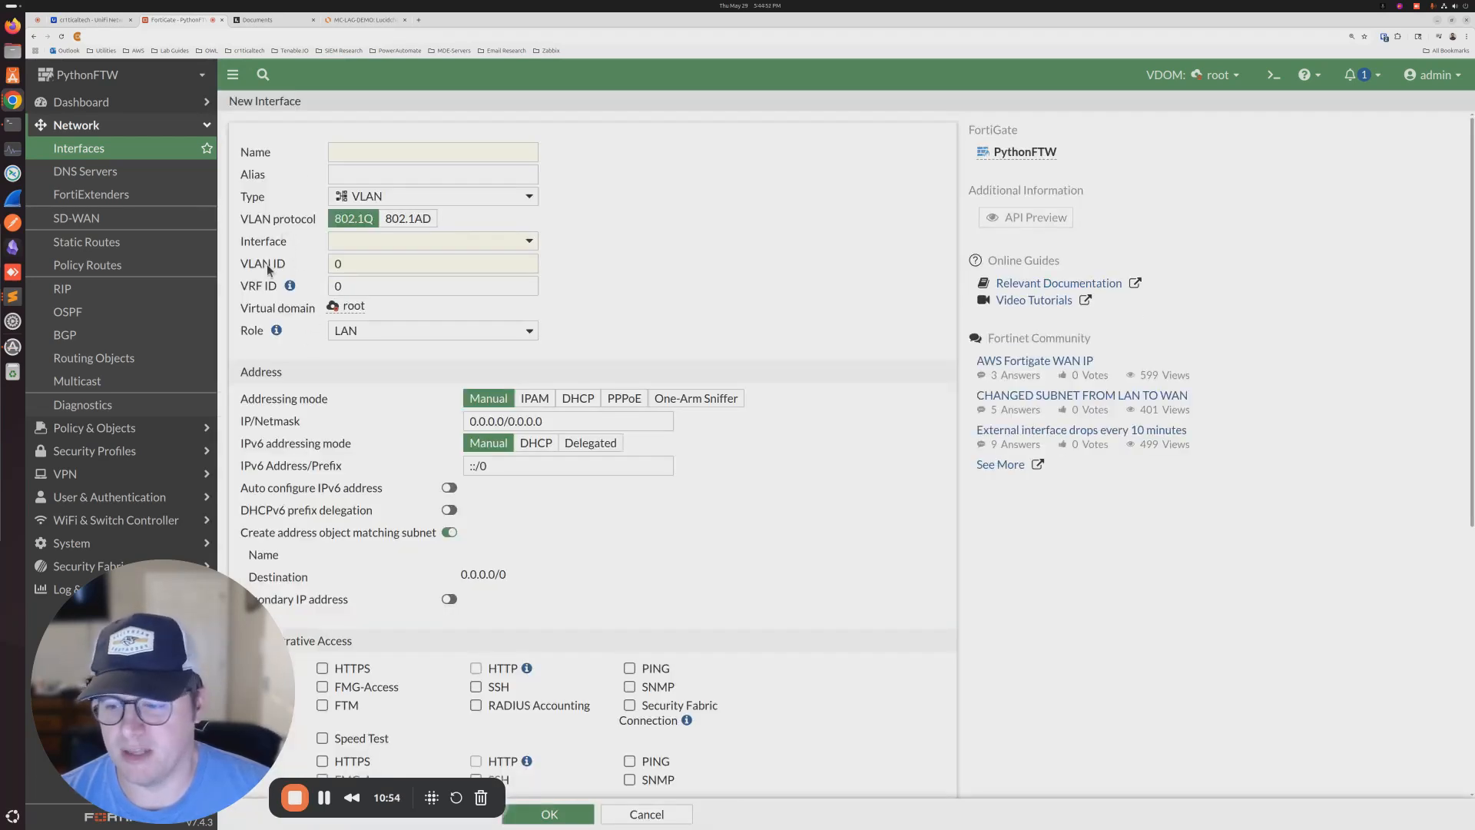
{"action": "left_click", "coordinate": [362, 150]}
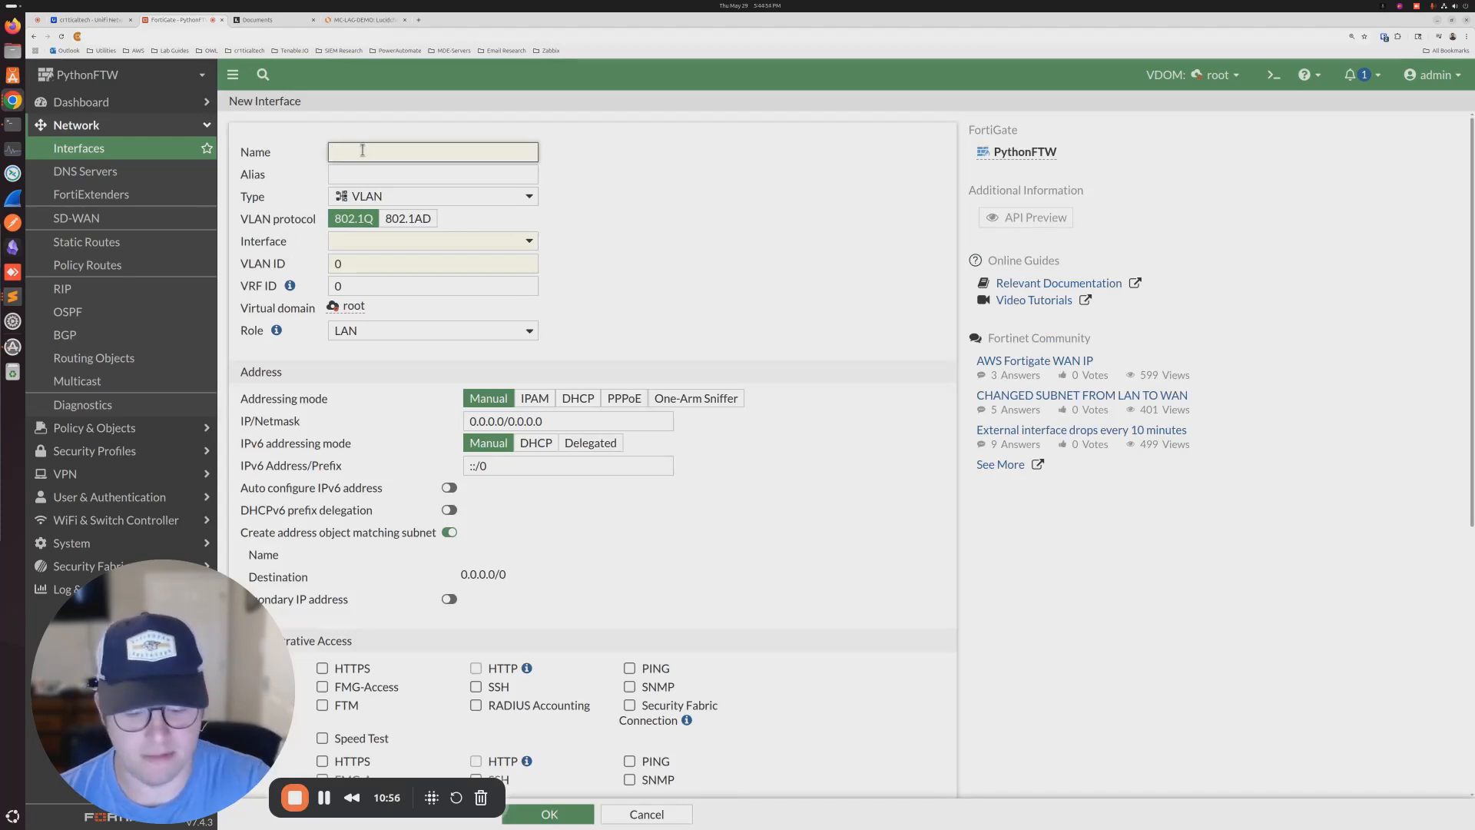
{"action": "type", "text": "VL.300"}
{"action": "key", "text": "Tab"}
{"action": "key", "text": "Tab"}
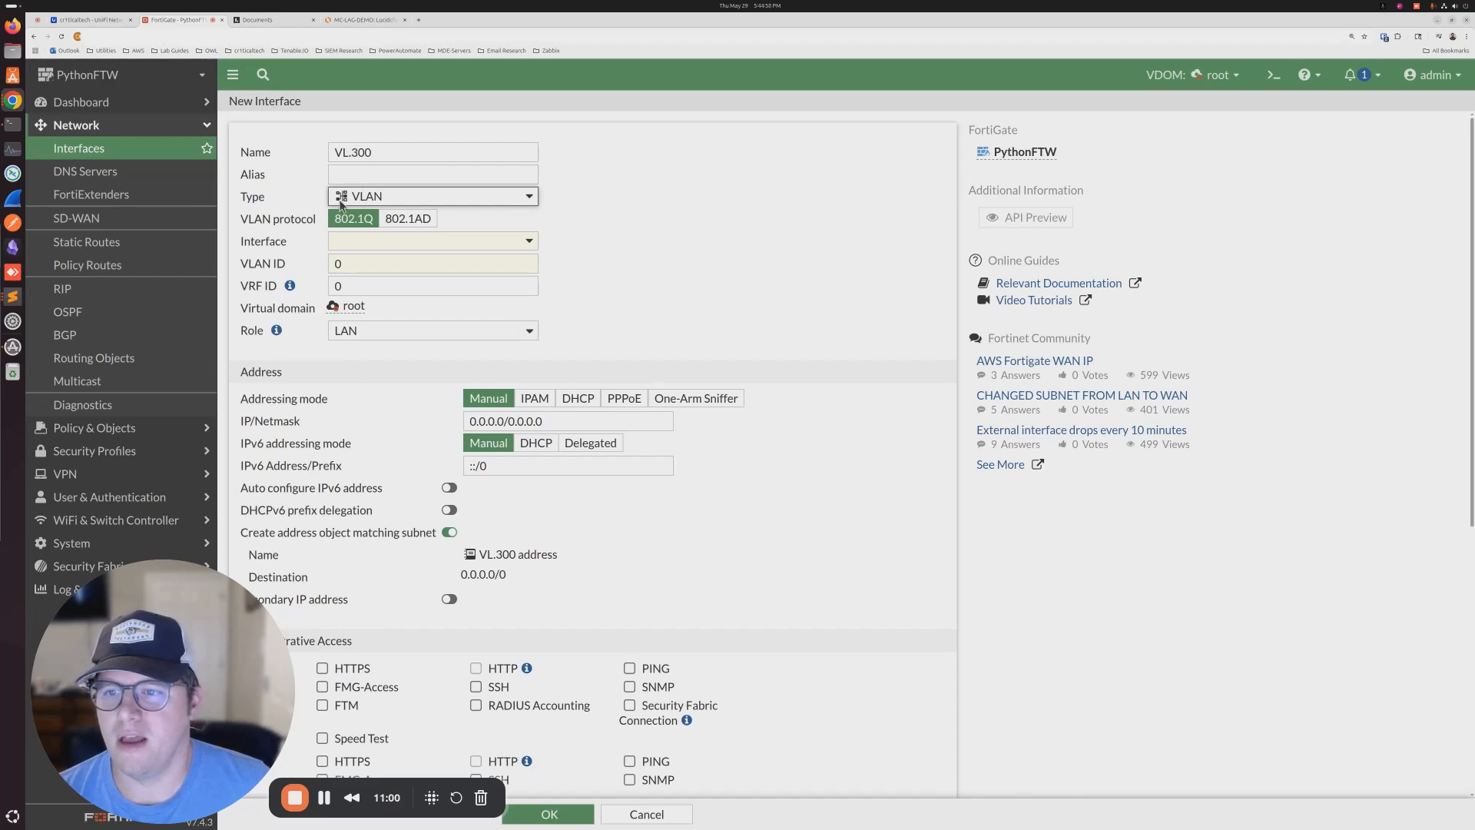
Bind the VLAN to the UNIFI-LAG-DEMO interface with VLAN ID 300 and save it.
{"action": "left_click", "coordinate": [339, 243]}
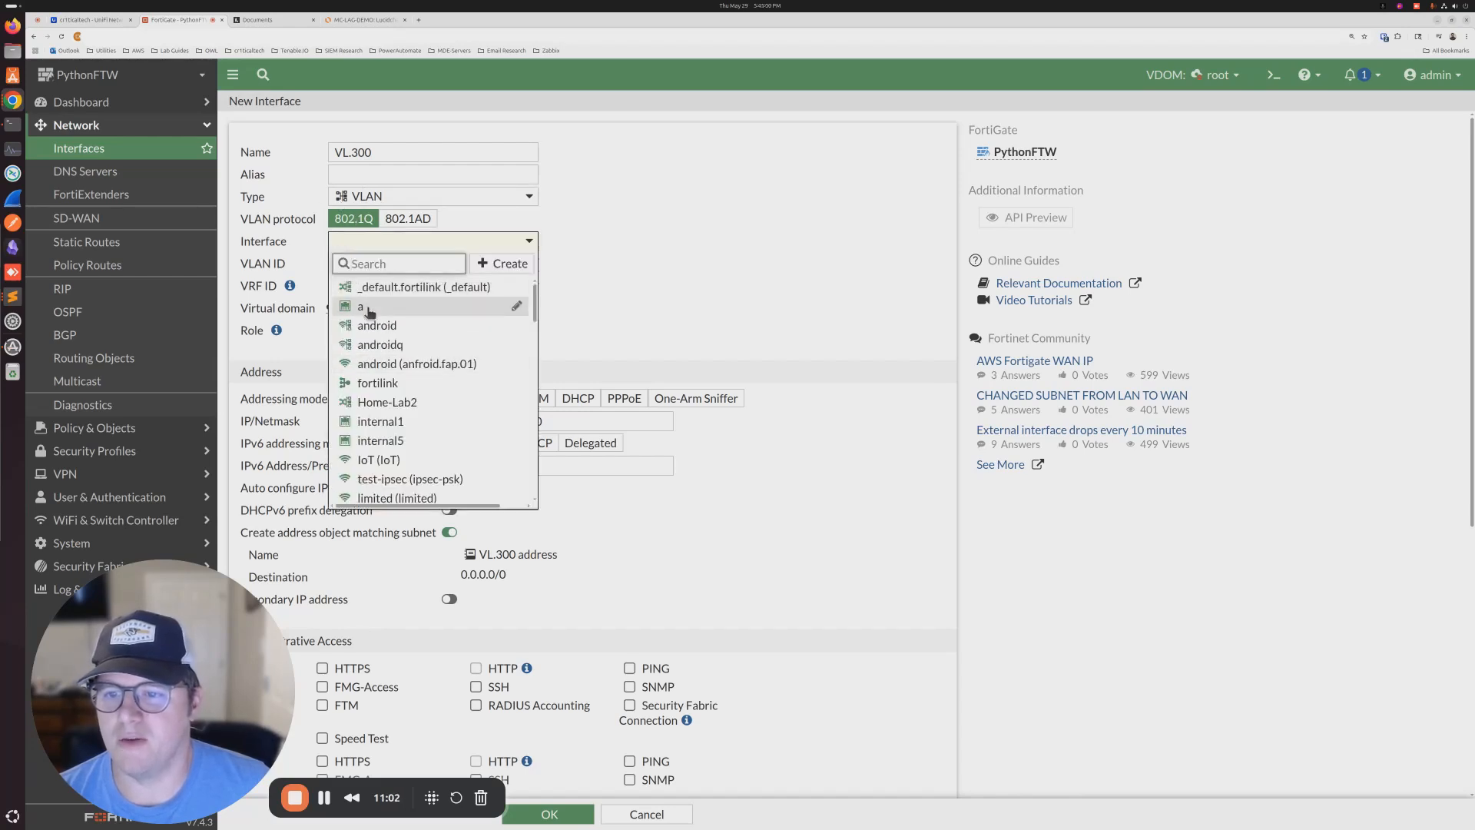
{"action": "scroll", "coordinate": [394, 421], "scroll_direction": "down", "scroll_amount": 5}
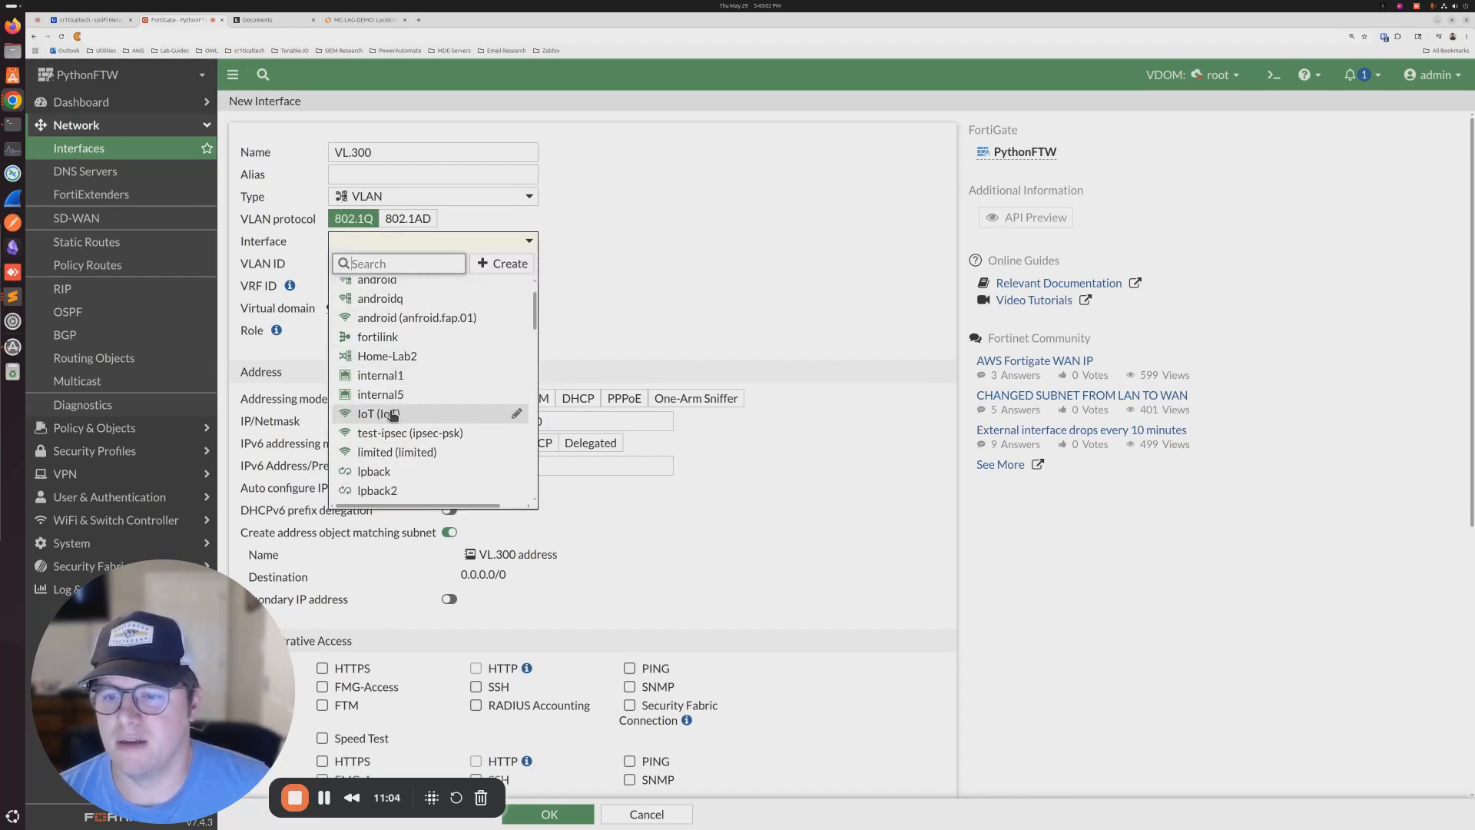
{"action": "scroll", "coordinate": [392, 417], "scroll_direction": "down", "scroll_amount": 3}
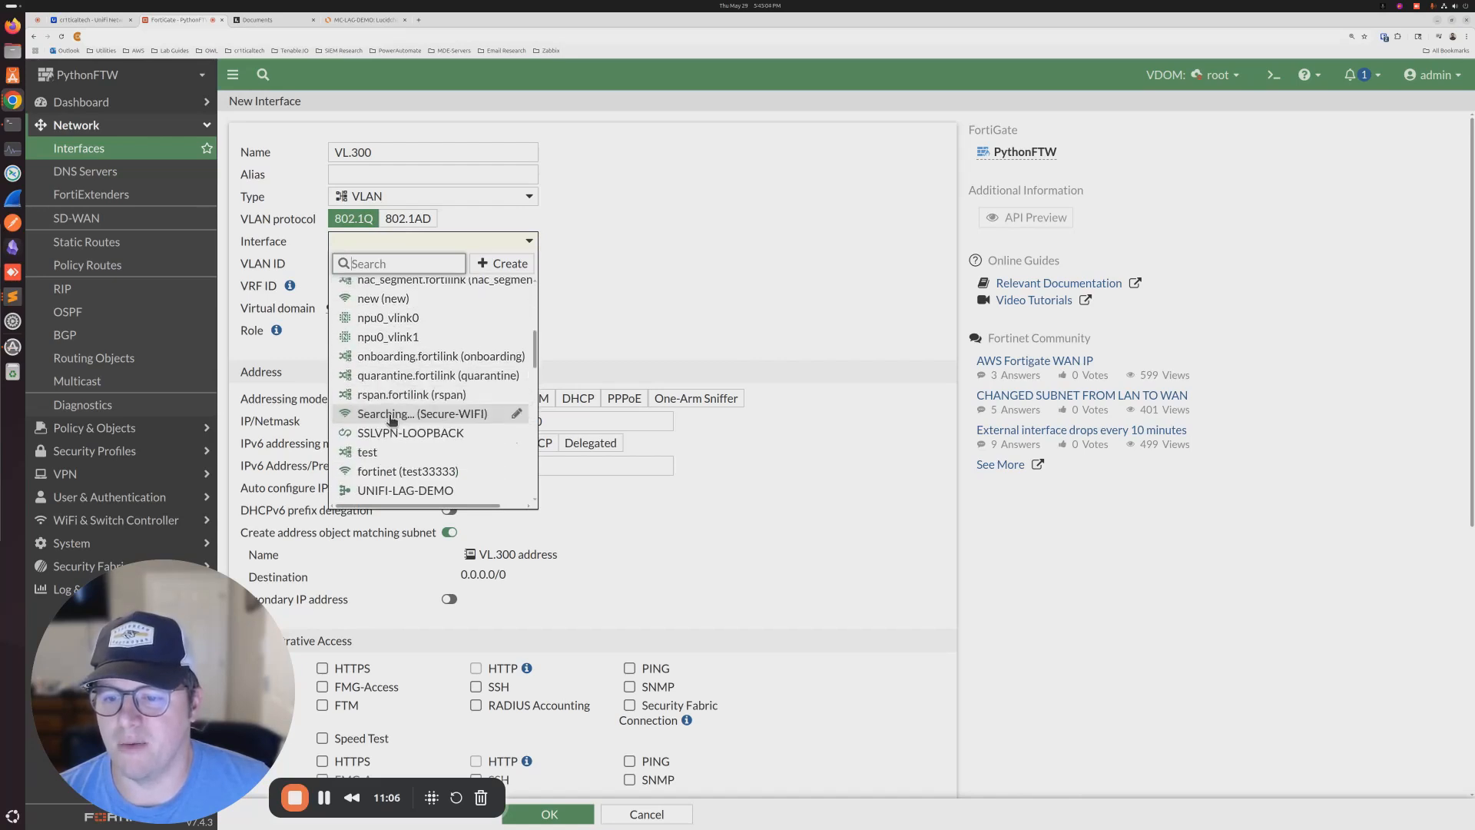
{"action": "scroll", "coordinate": [384, 396], "scroll_direction": "down", "scroll_amount": 2}
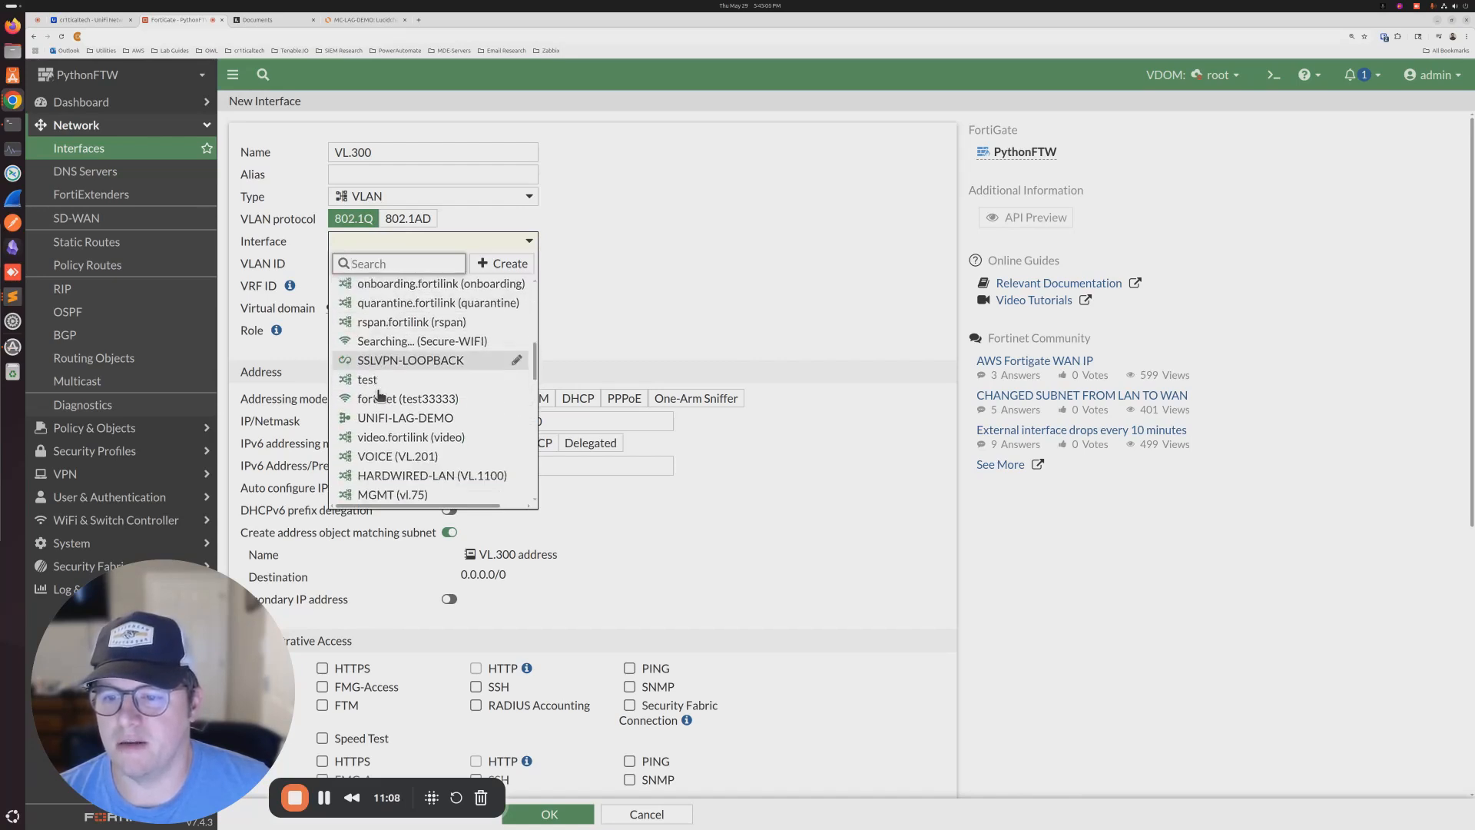
{"action": "left_click", "coordinate": [387, 399]}
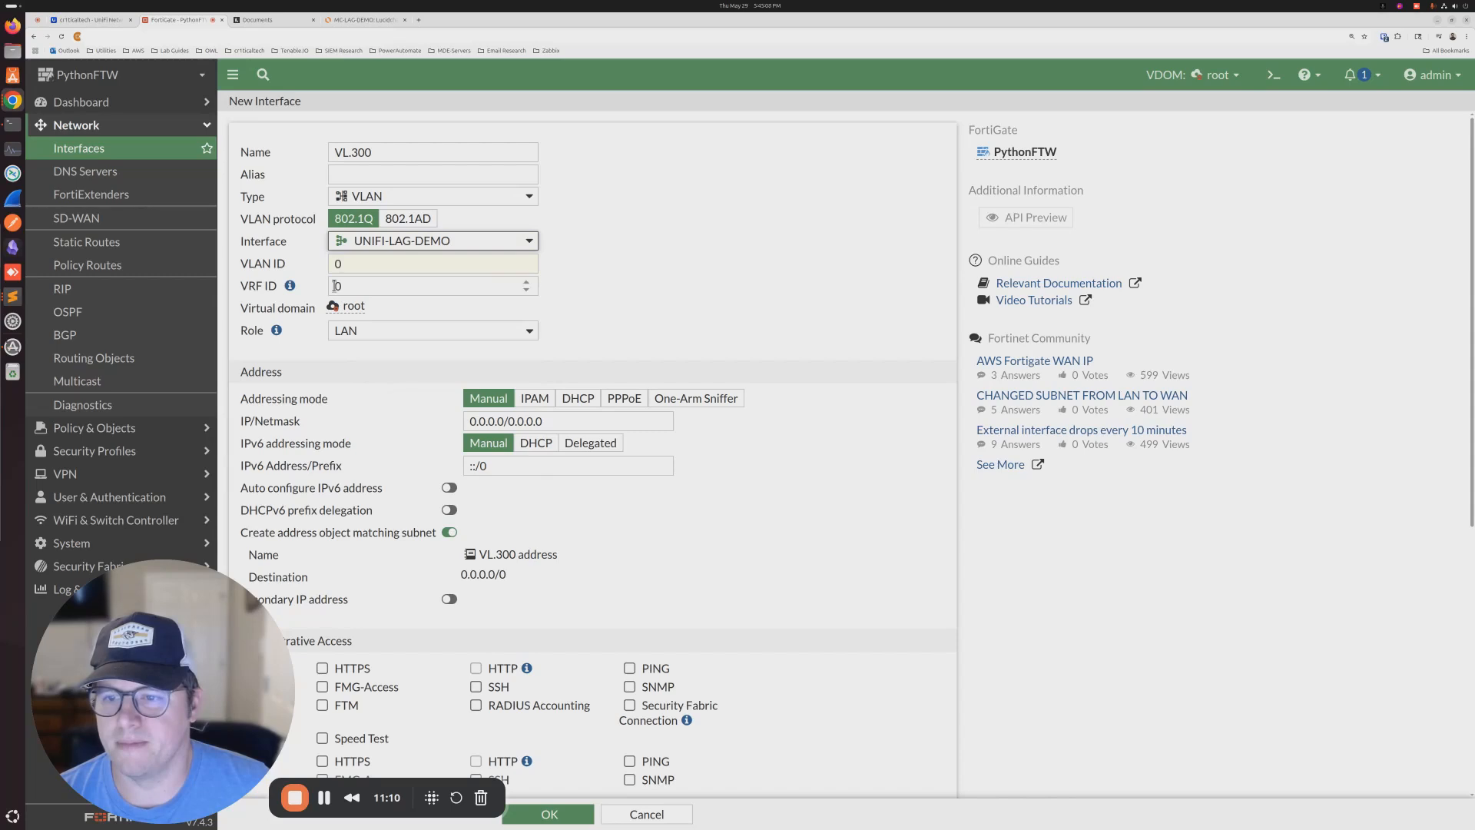
{"action": "double_click", "coordinate": [348, 266]}
{"action": "type", "text": "300"}
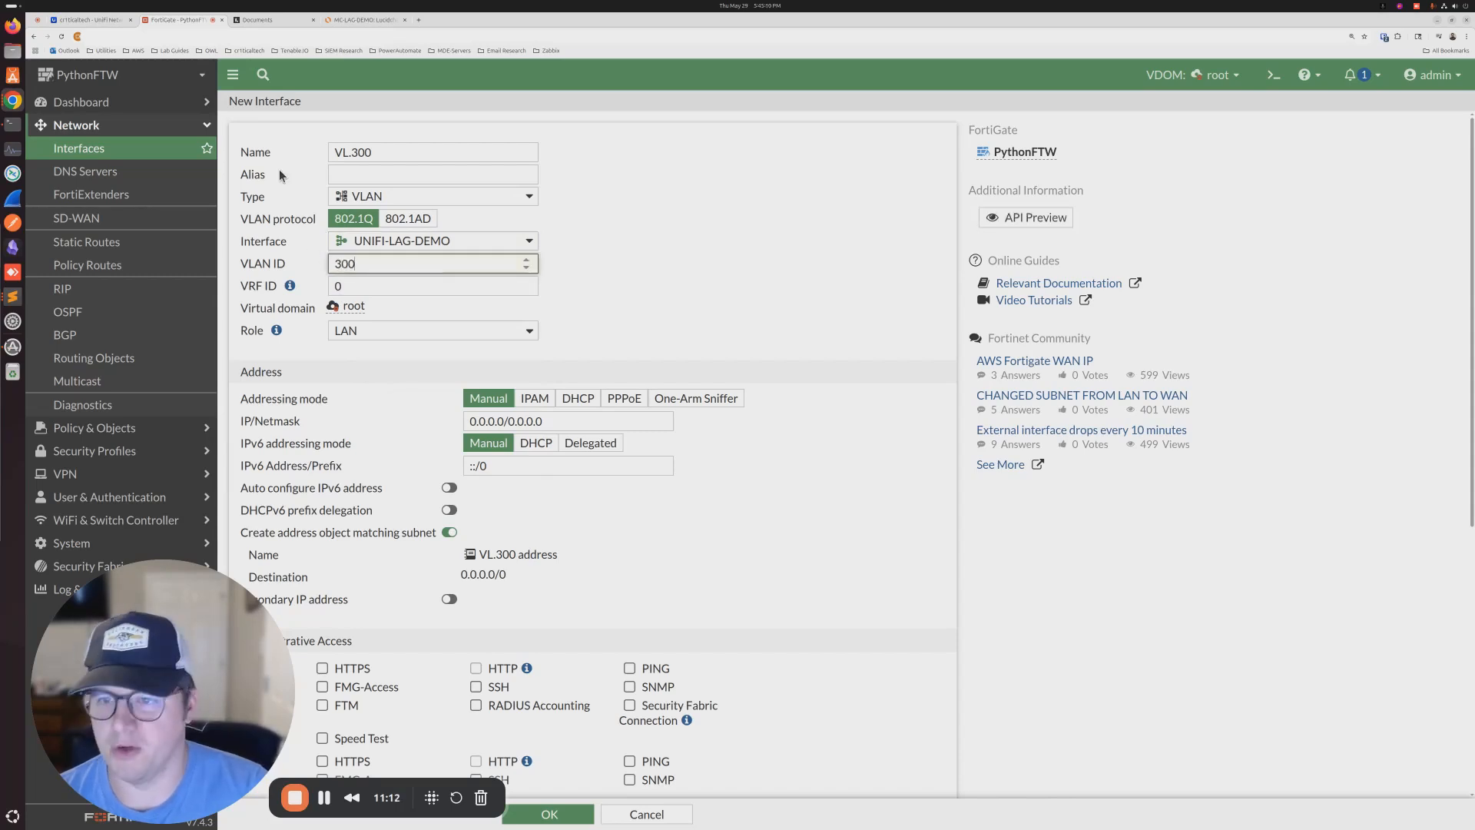
{"action": "left_click", "coordinate": [533, 422]}
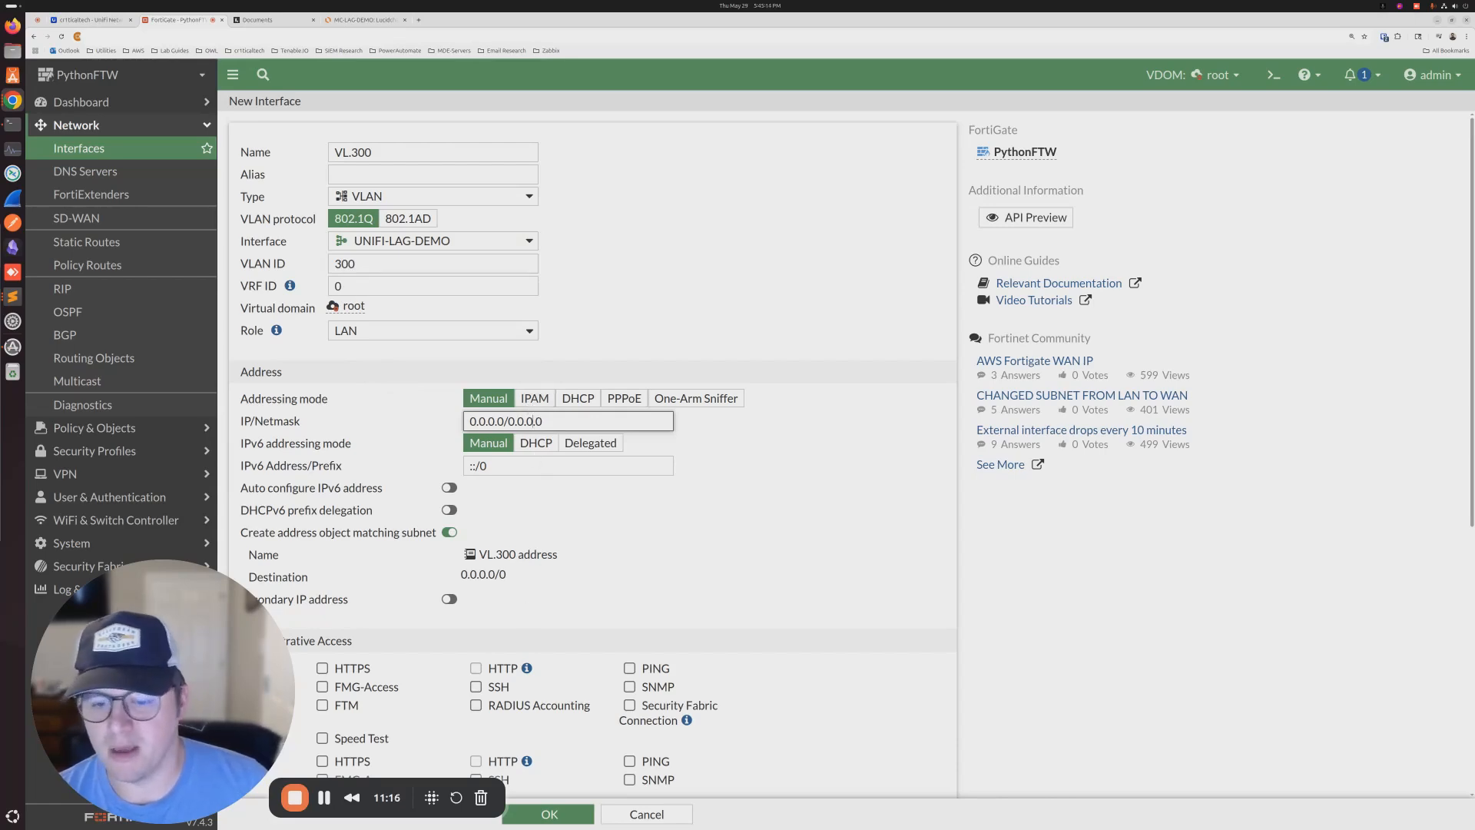
{"action": "left_click", "coordinate": [538, 812]}
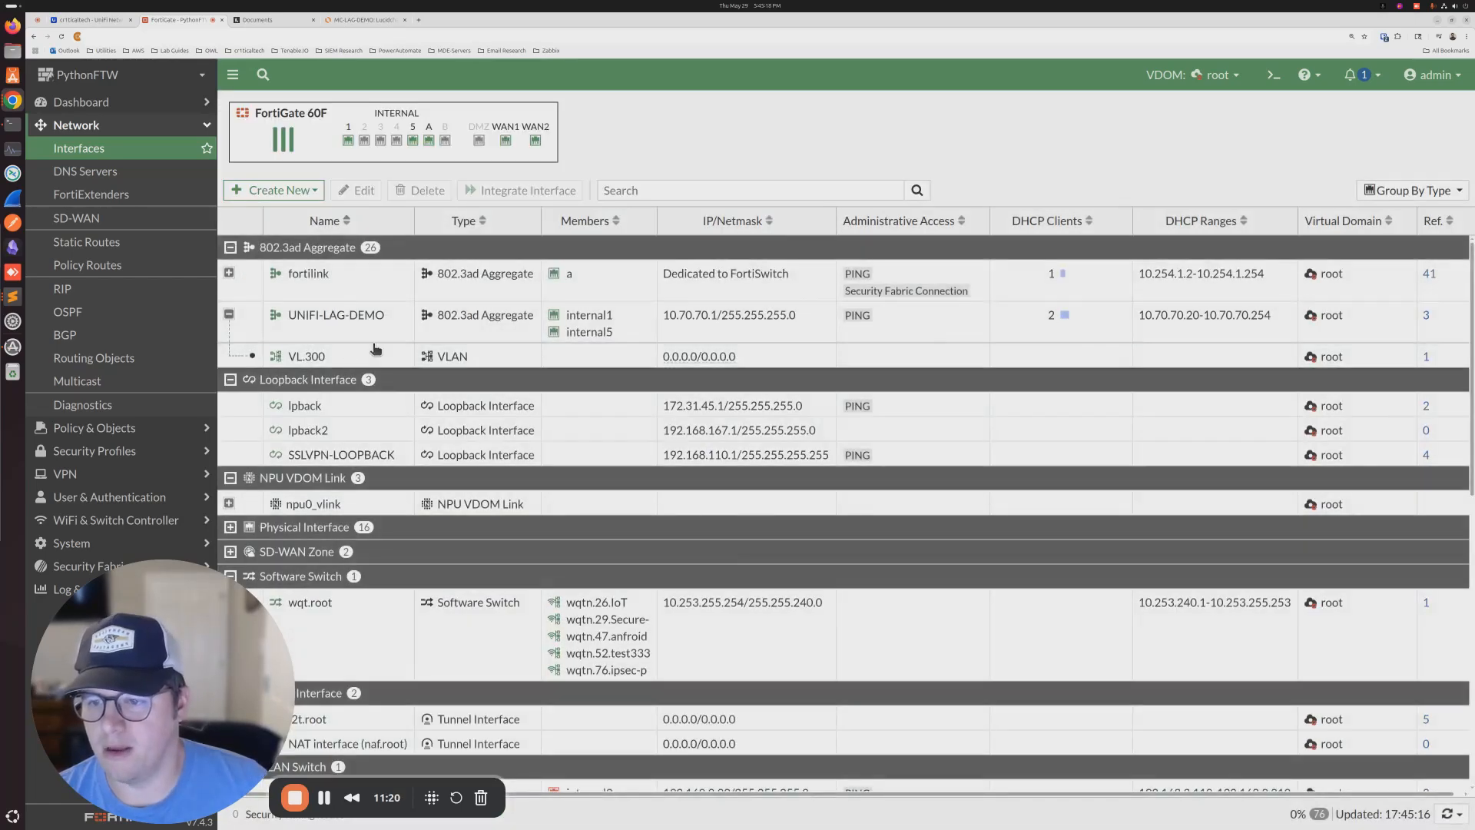